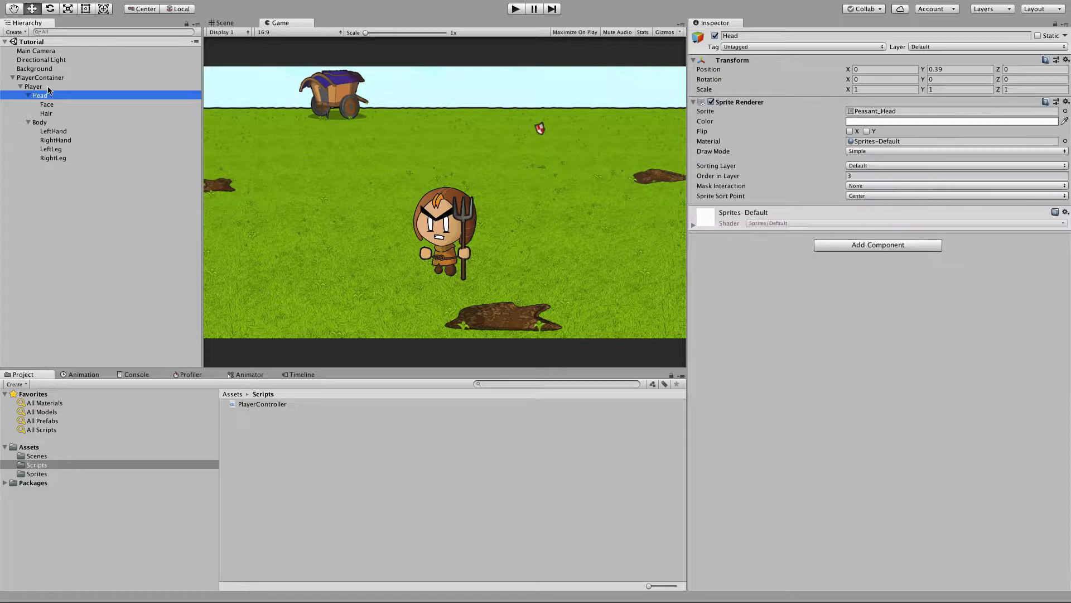
key(Down)
key(Down)
key(Down)
key(Down)
key(Down)
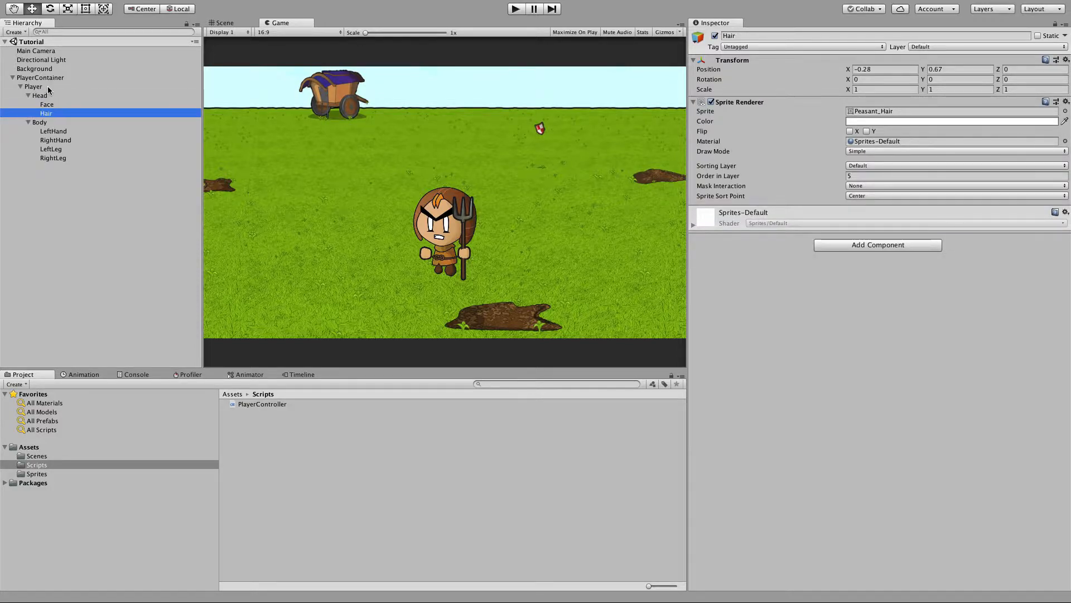
Browse the player's head, body and limb objects in the hierarchy and the sprite assets to examine their settings.
click(59, 476)
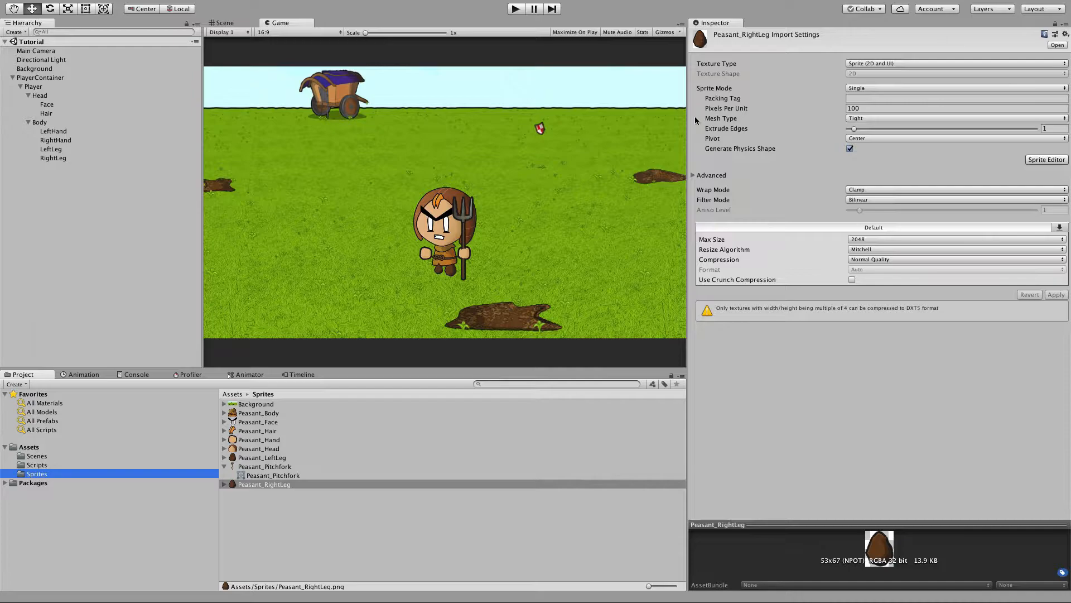
click(61, 158)
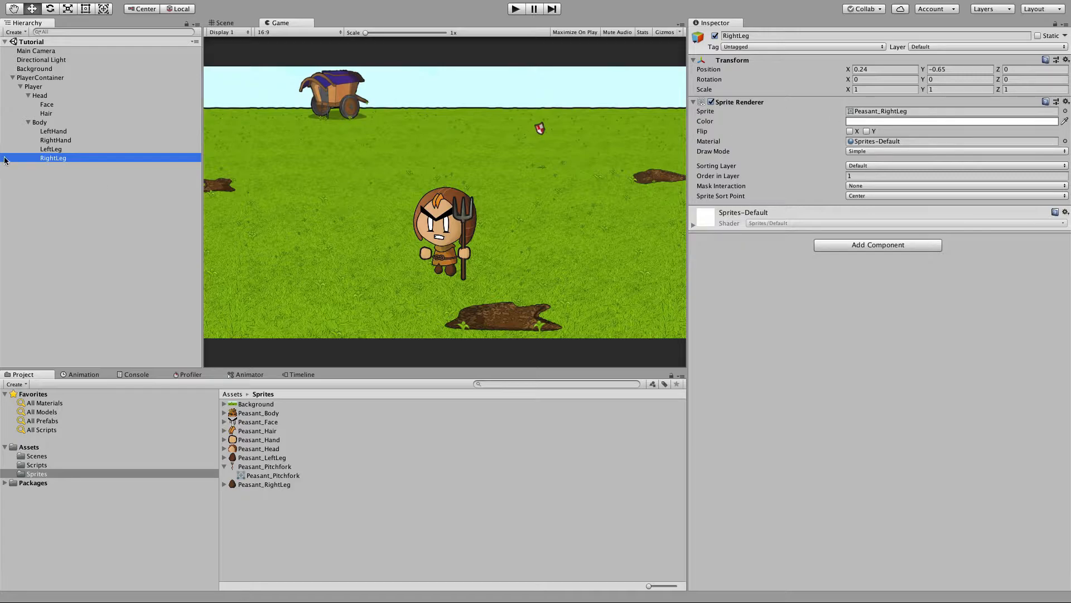
click(62, 151)
click(61, 143)
click(61, 97)
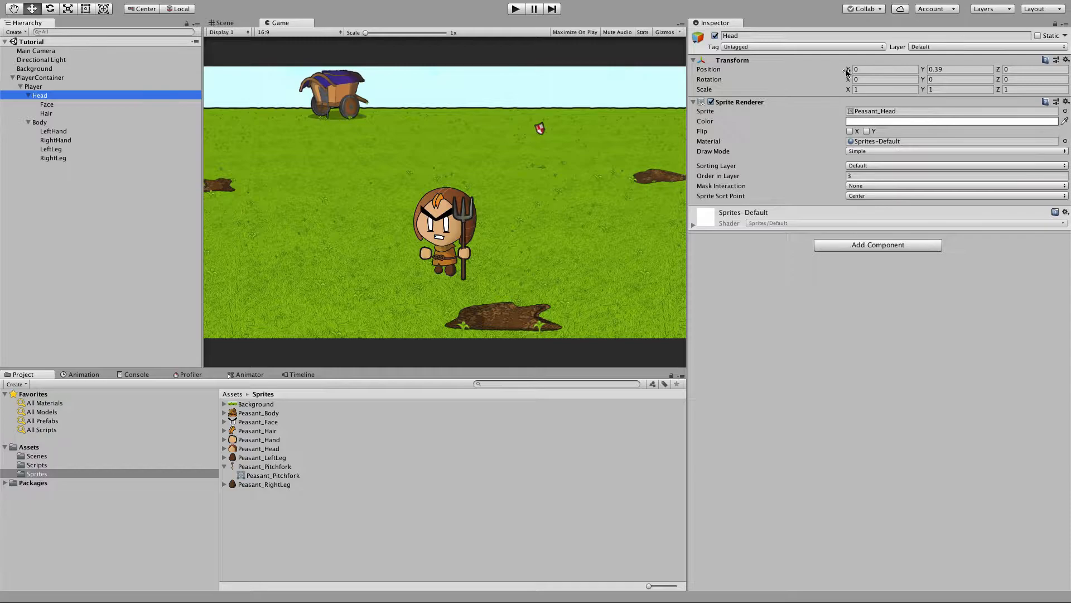
drag(848, 71, 857, 76)
key(super+z)
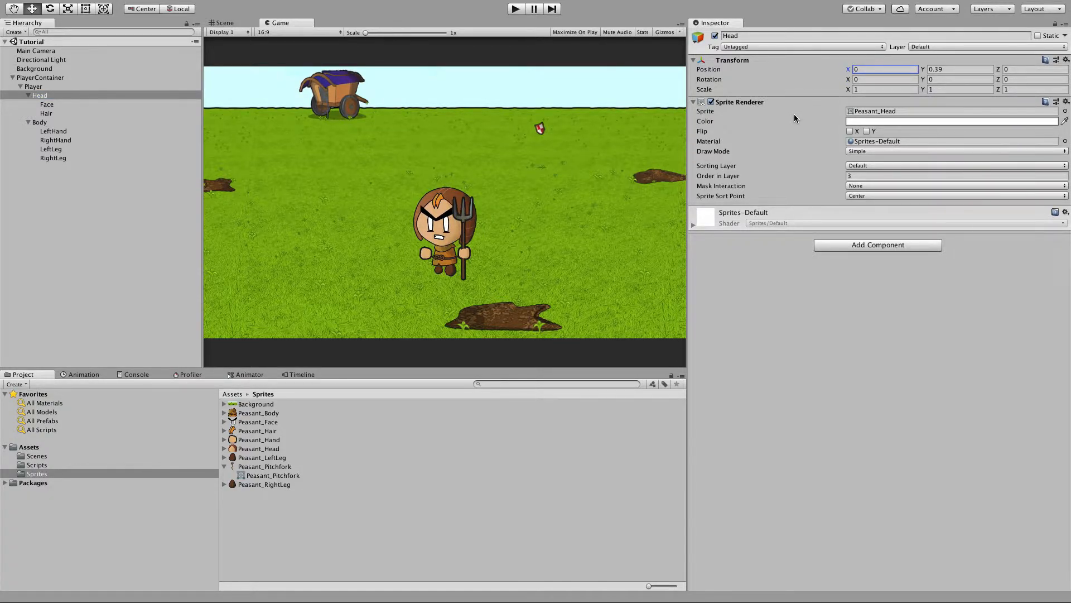
click(93, 87)
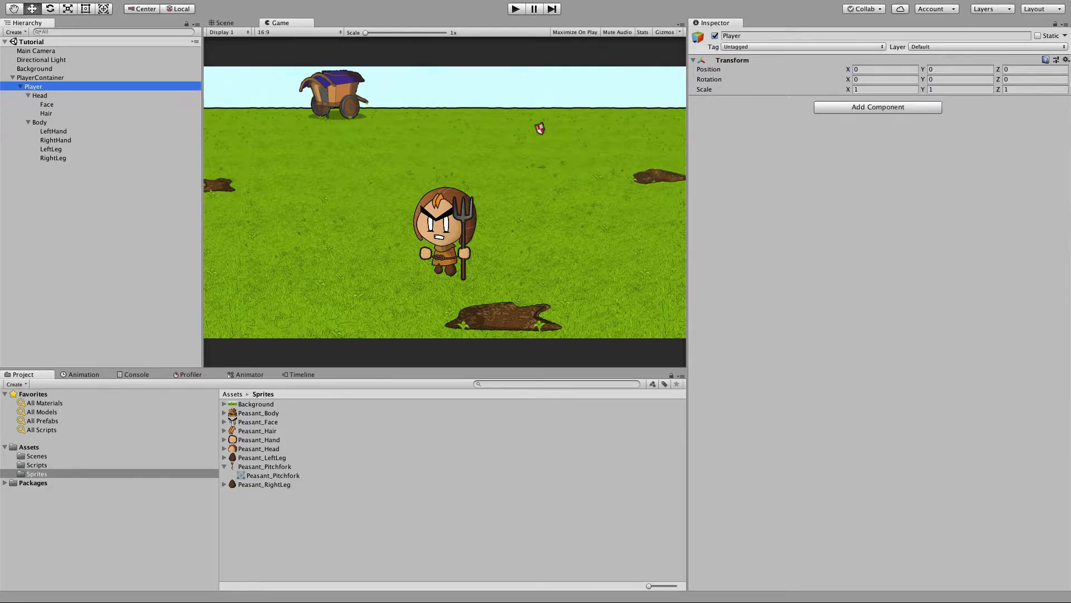
drag(849, 69, 862, 76)
key(super+z)
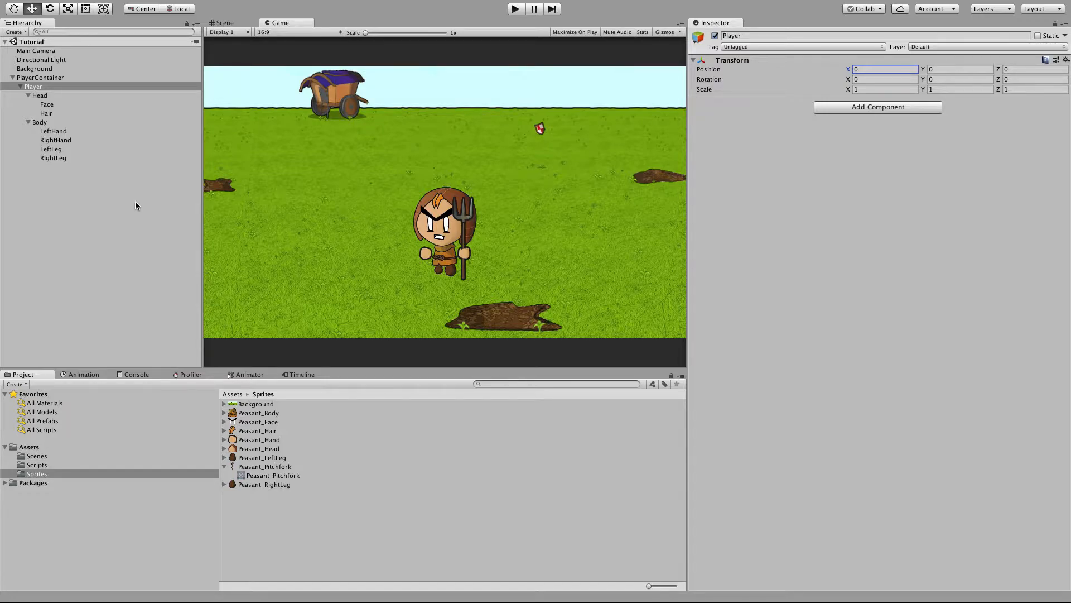
Open the Animation window.
click(264, 6)
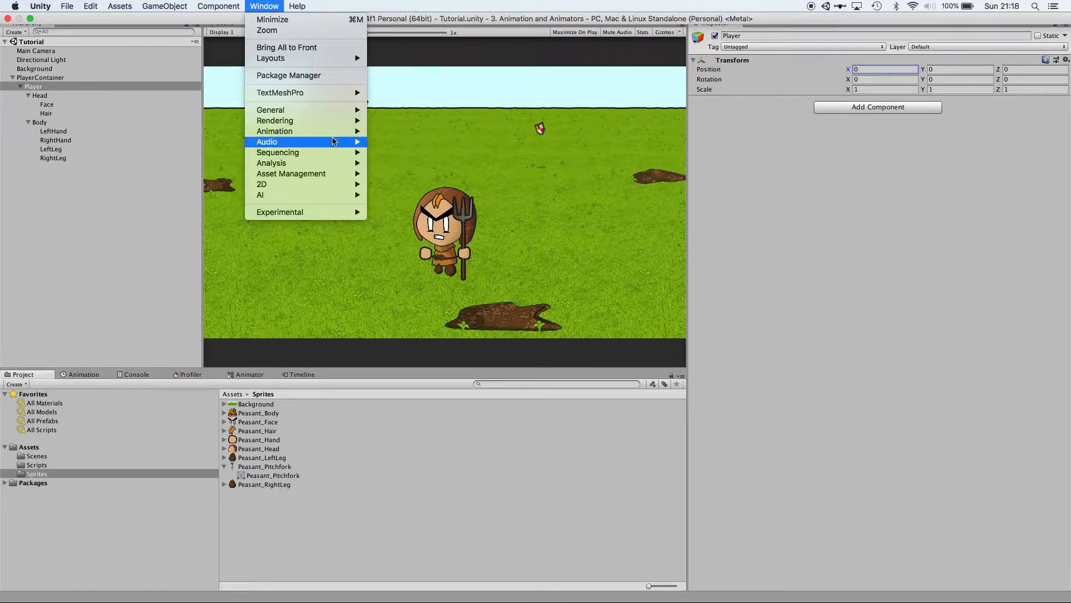
mouse_move(329, 132)
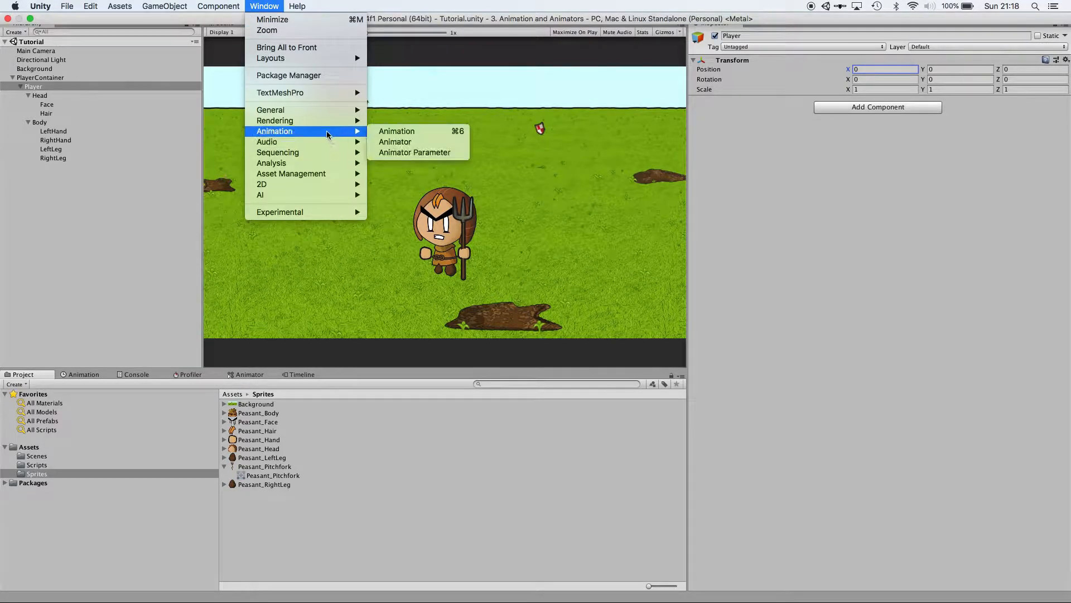
click(395, 132)
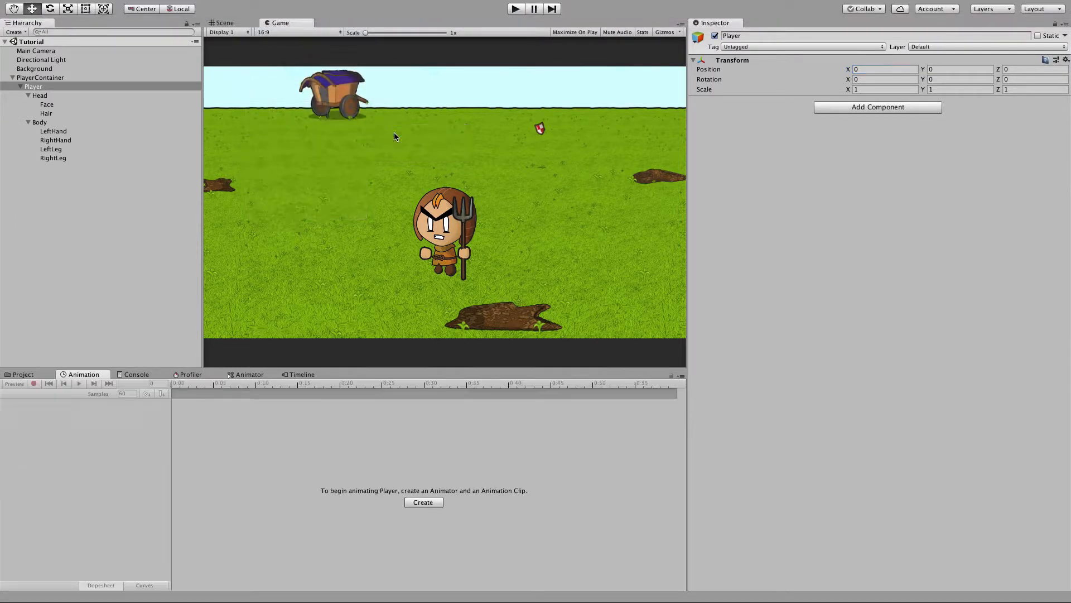
Select PlayerContainer, start creating an animation clip, and make a new Animations folder in the save dialog.
click(43, 84)
click(44, 78)
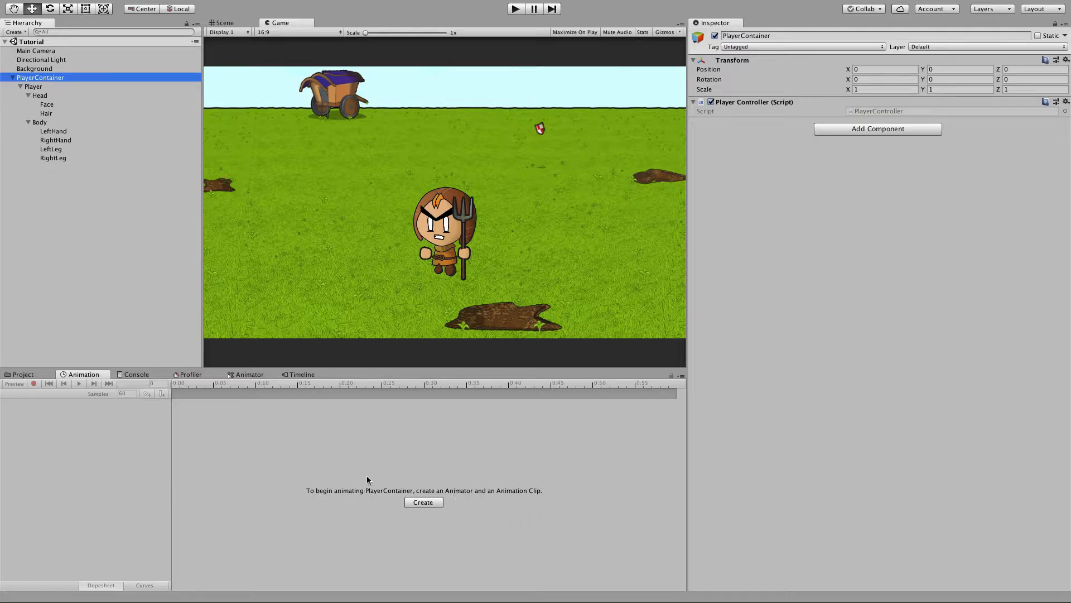
click(426, 503)
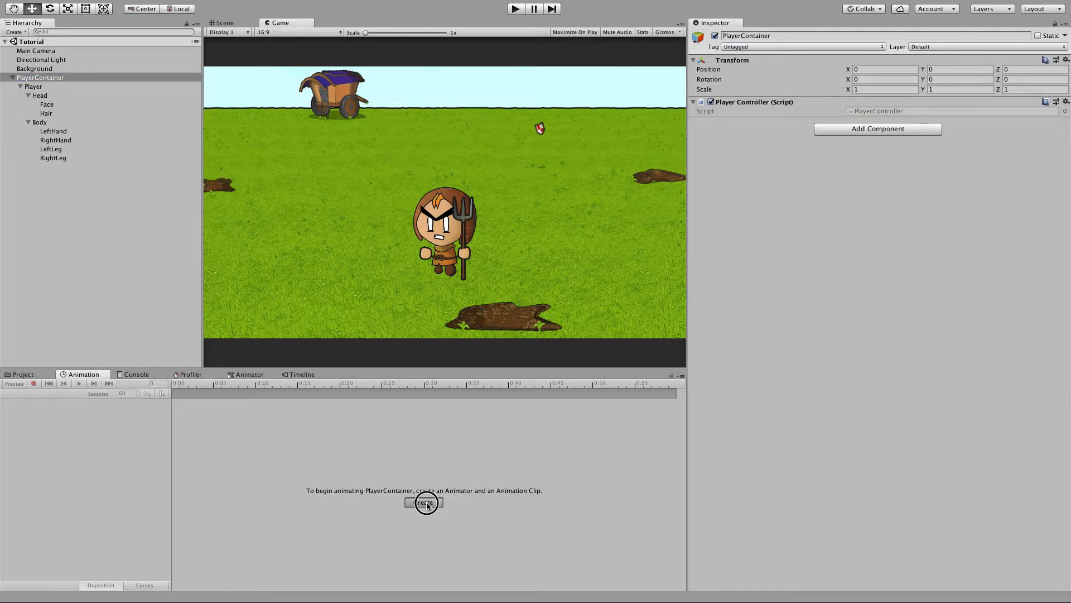
click(622, 170)
click(522, 207)
click(516, 219)
click(505, 327)
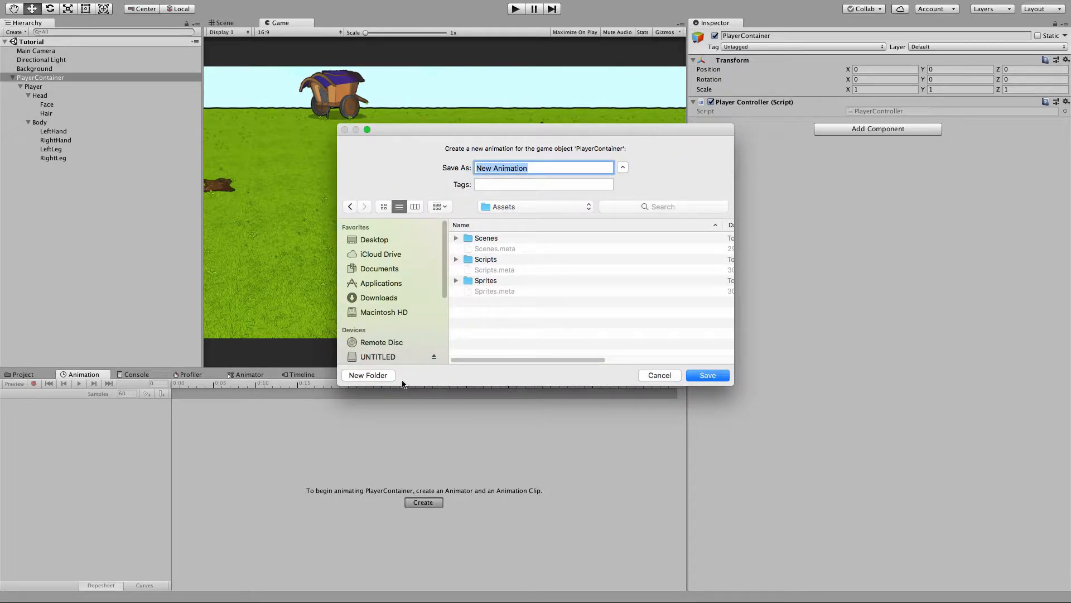
click(373, 376)
text(Animations)
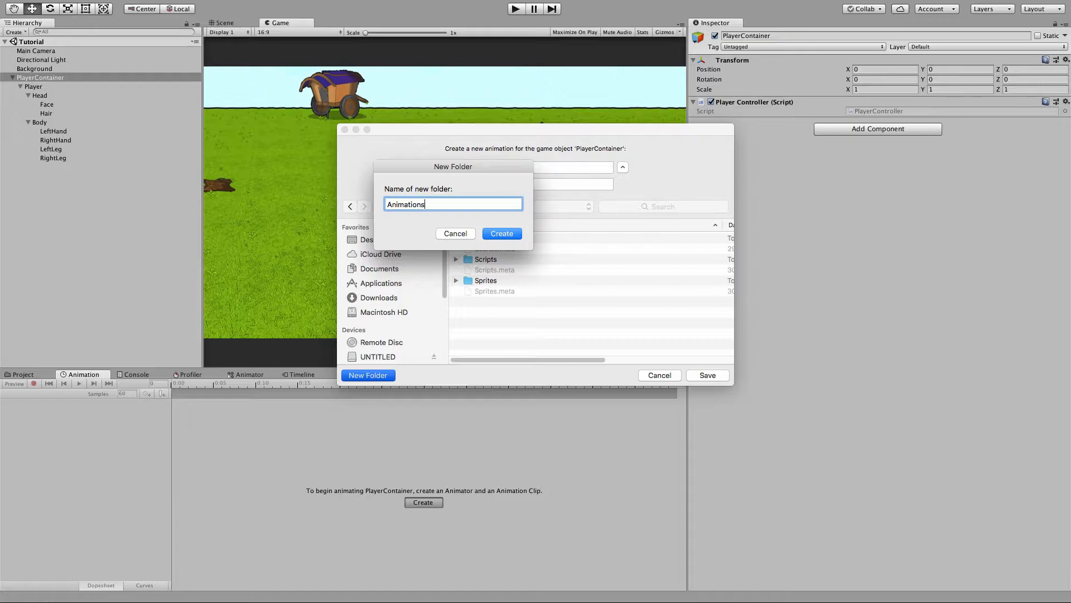
key(Return)
Save the new animation clip as Idle.
key(BackSpace)
text(Idle)
click(708, 375)
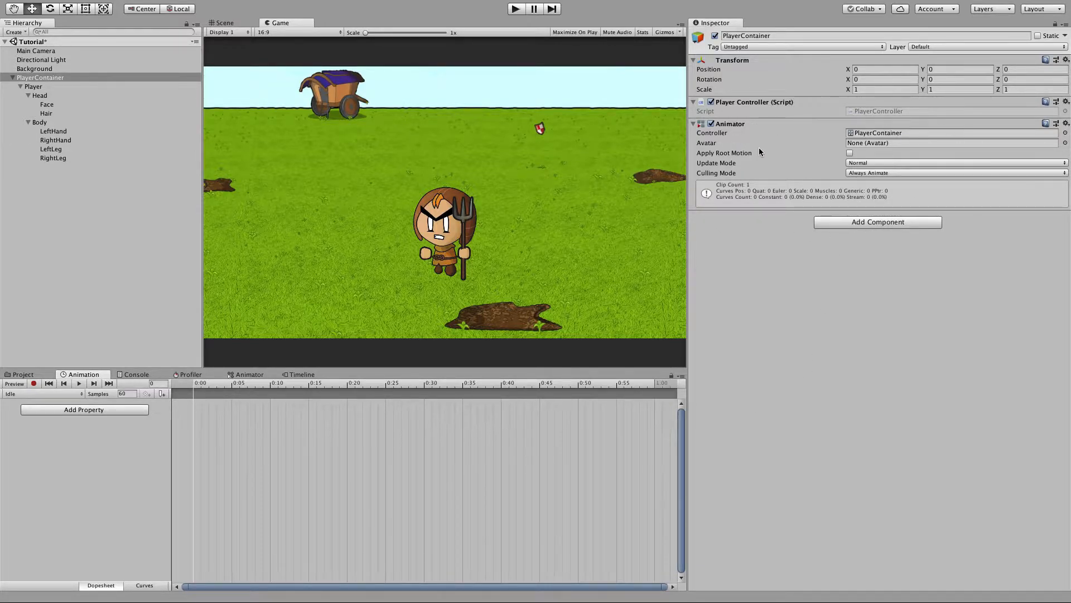
In record mode at 1:00, key the Body's X and Y scale to 1.05.
click(872, 134)
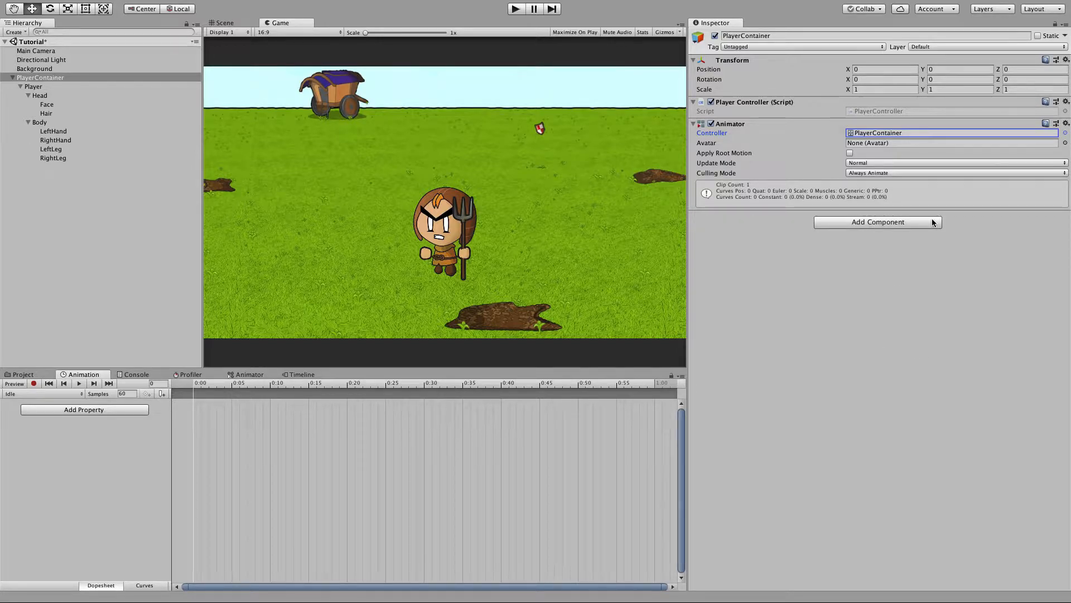
drag(202, 385, 190, 386)
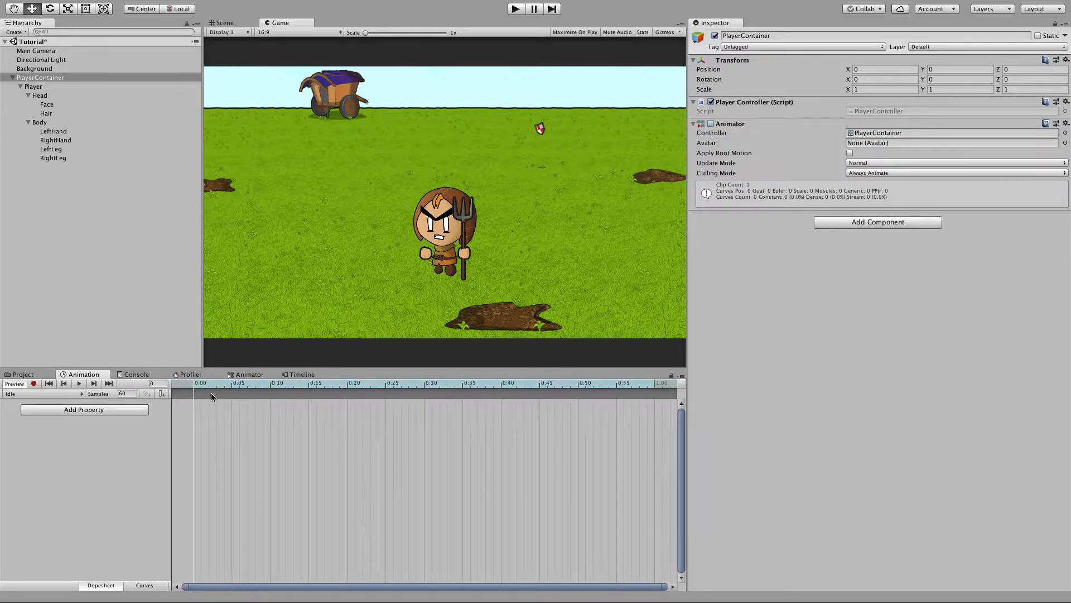
click(34, 383)
drag(530, 384, 656, 383)
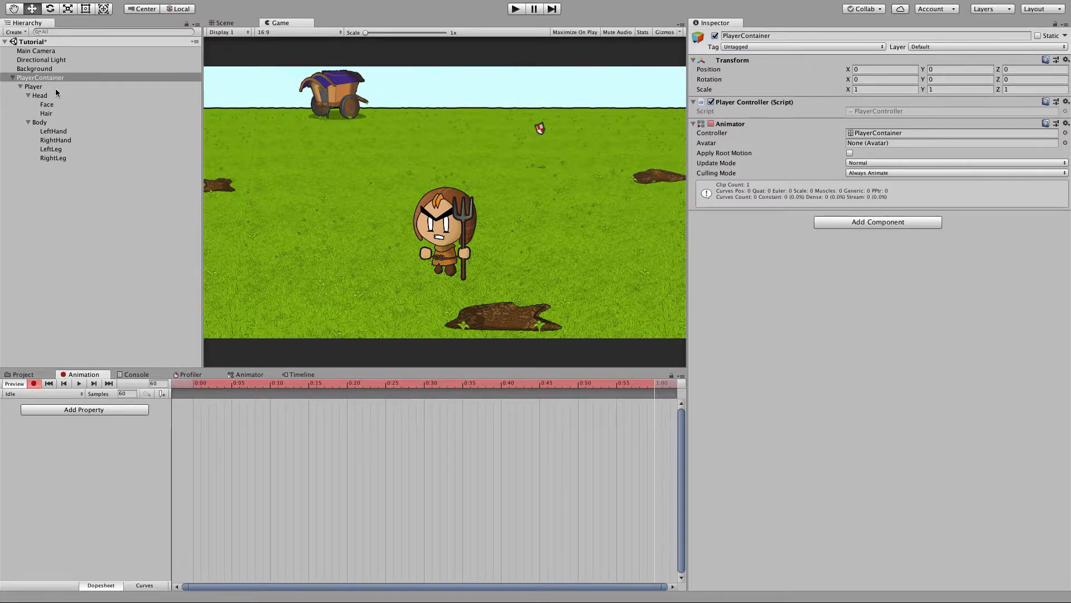
click(41, 122)
click(877, 91)
text(1.05)
key(Tab)
text(1.05)
Copy the Body scale keyframes from the start and paste them at 2:00.
scroll(594, 461, down, 8)
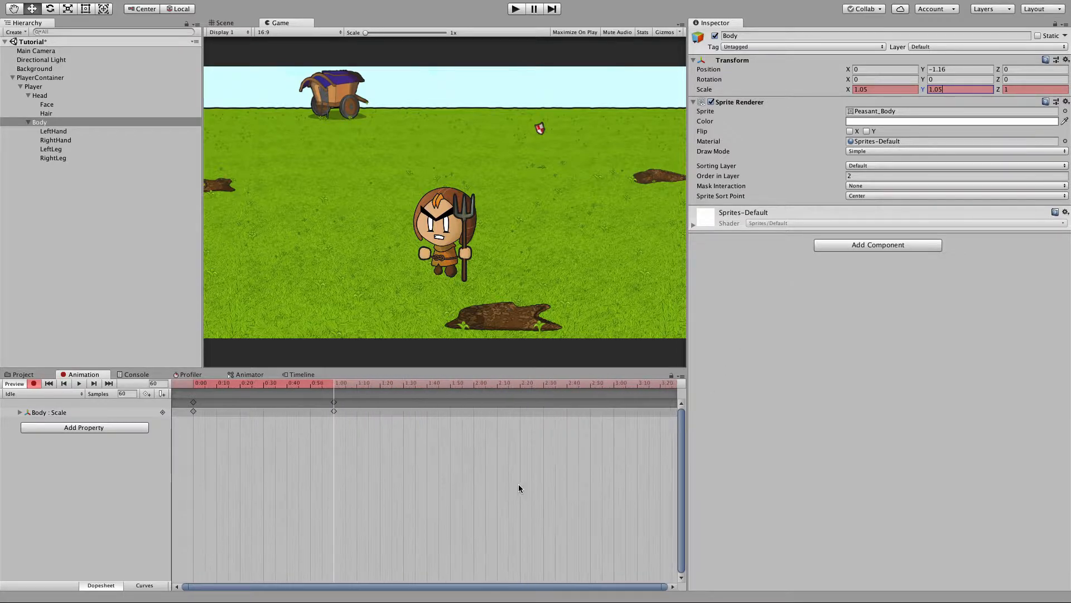
drag(175, 395, 210, 441)
key(ctrl+c)
click(473, 383)
key(ctrl+v)
At about 0:50, key the Head's Z rotation to -2.
drag(267, 385, 310, 383)
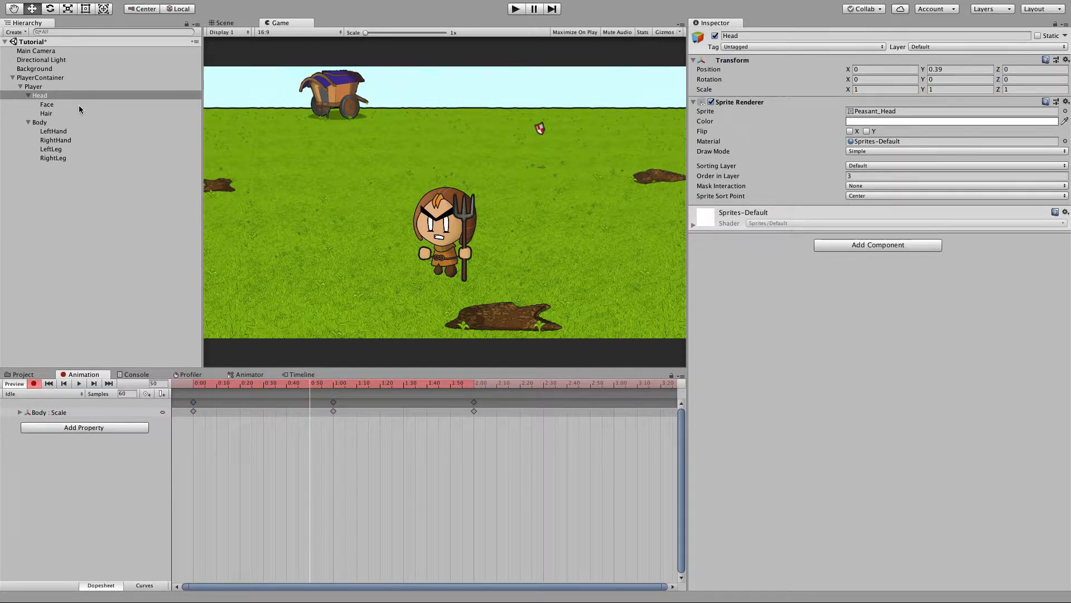
click(1029, 79)
text(-2)
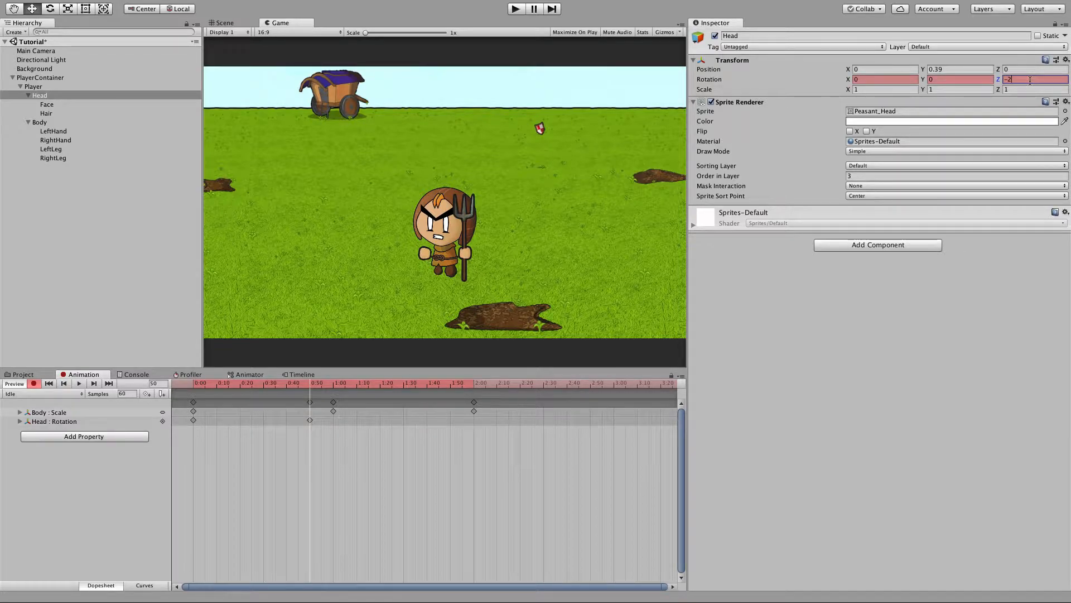
Paste the Head rotation's starting keyframe at 2:00.
click(193, 421)
click(476, 384)
click(473, 385)
key(super+v)
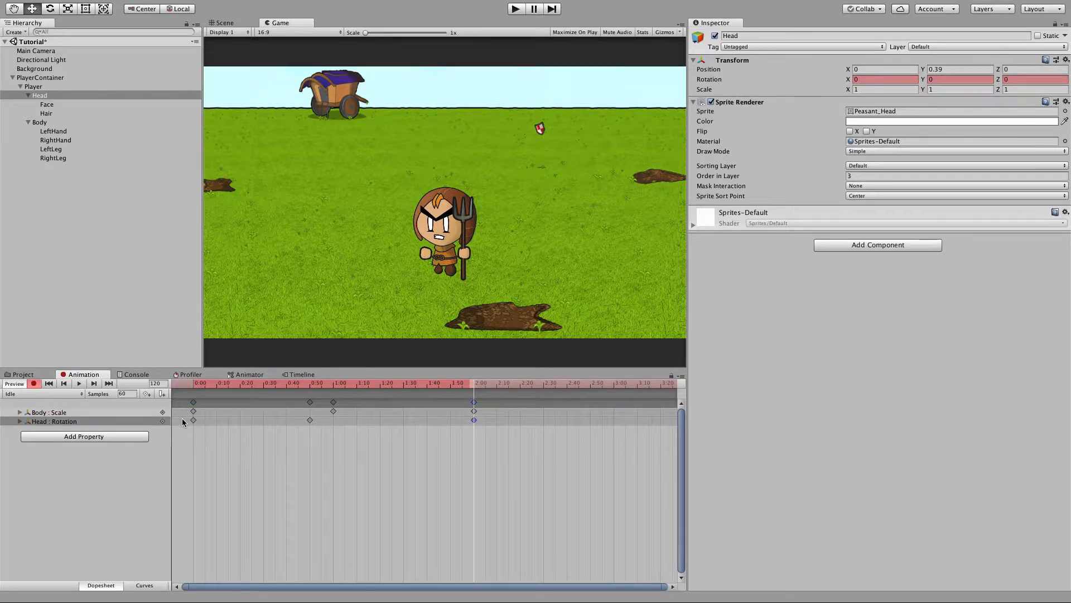
Play back the animation clips to preview them.
click(79, 384)
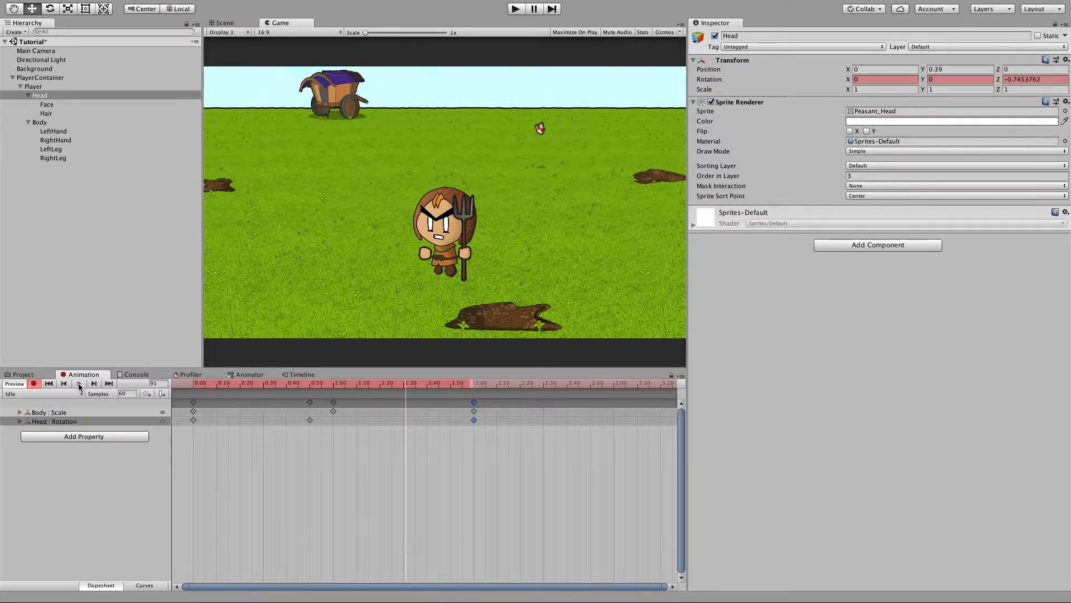
click(515, 9)
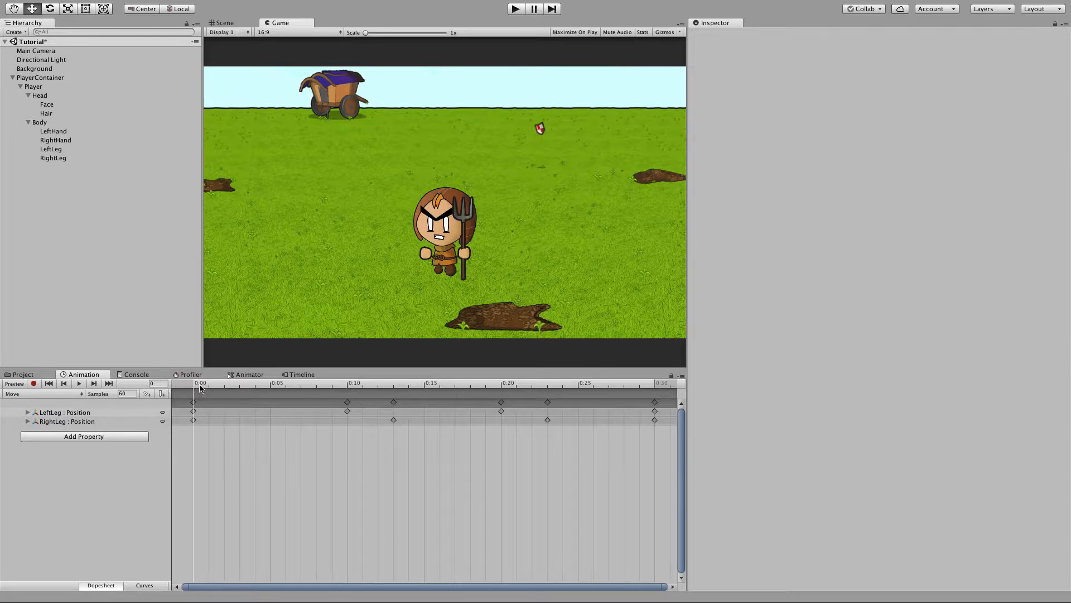
click(79, 384)
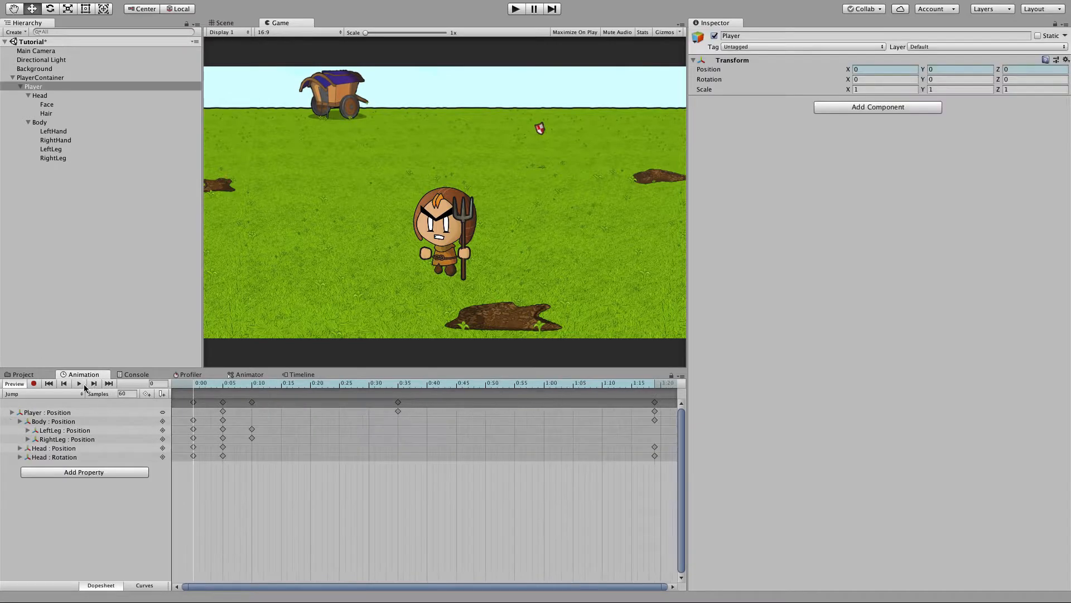
click(83, 384)
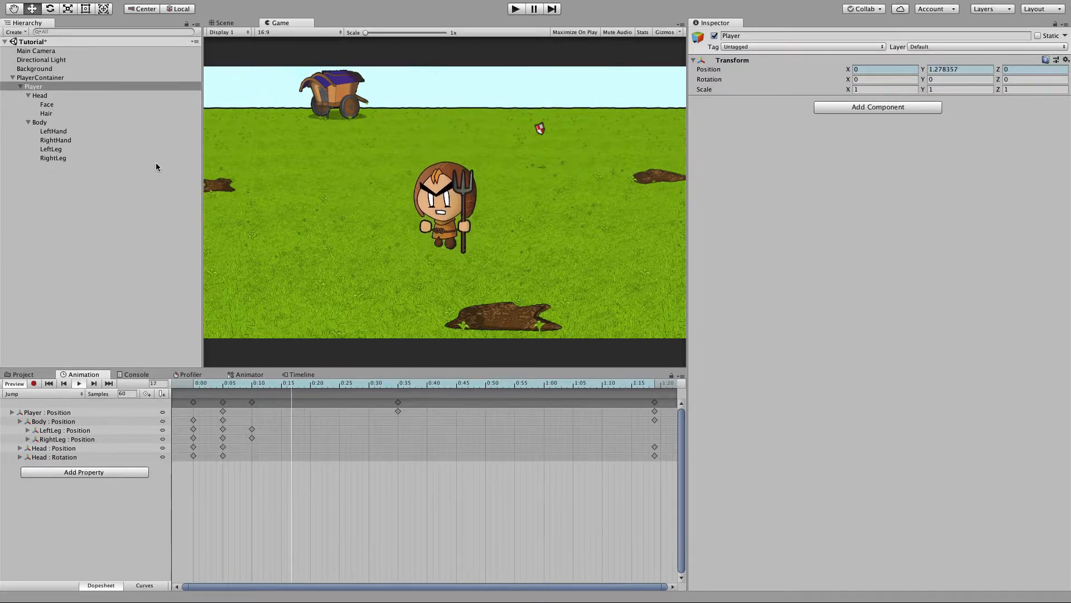
Open the Animator window for the player's controller.
click(33, 87)
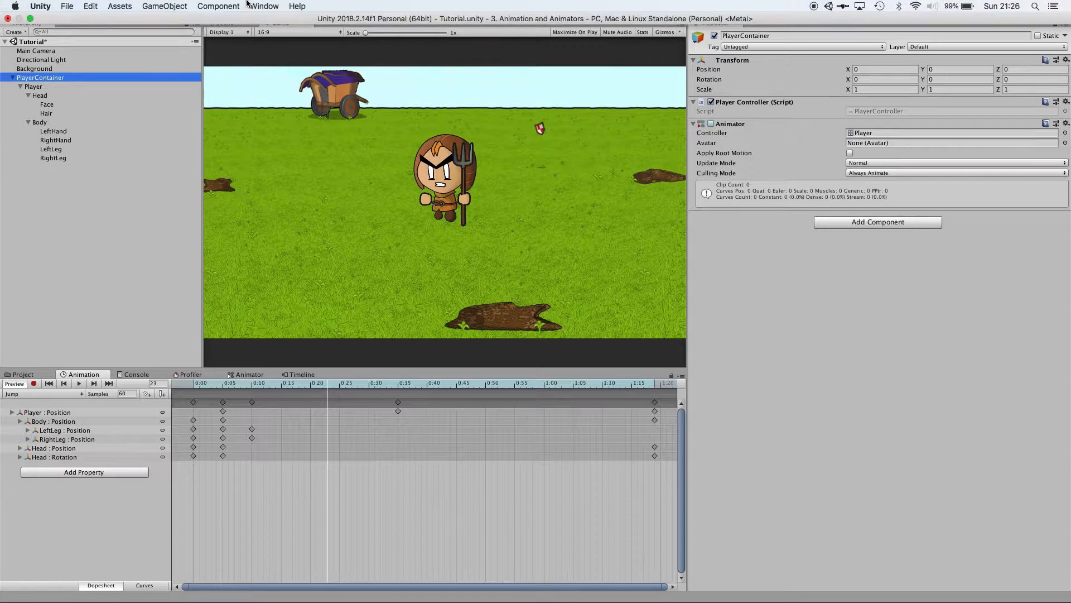
click(257, 4)
mouse_move(348, 132)
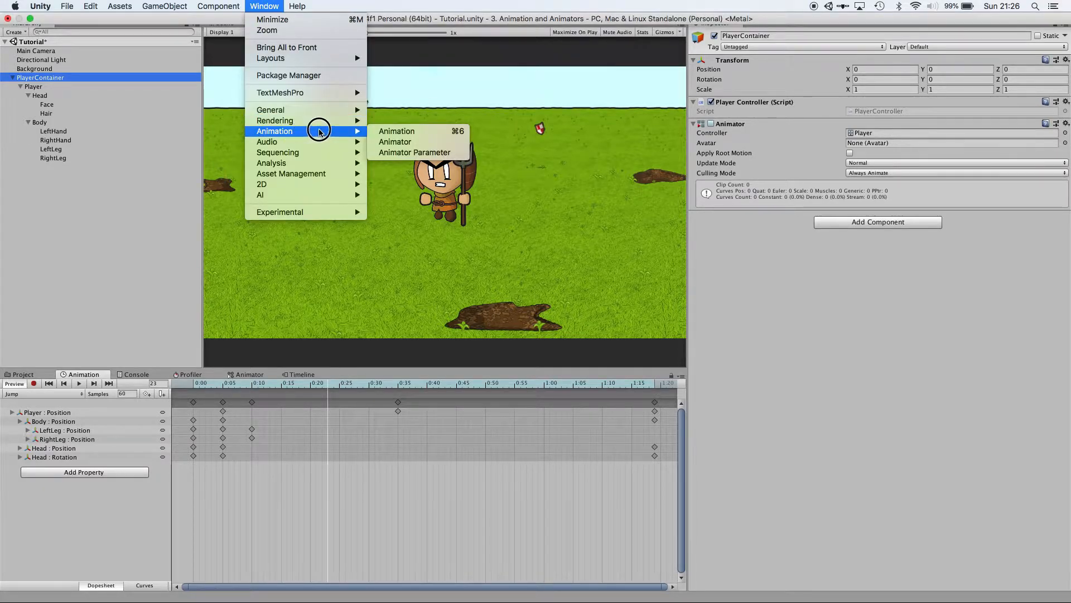
click(388, 142)
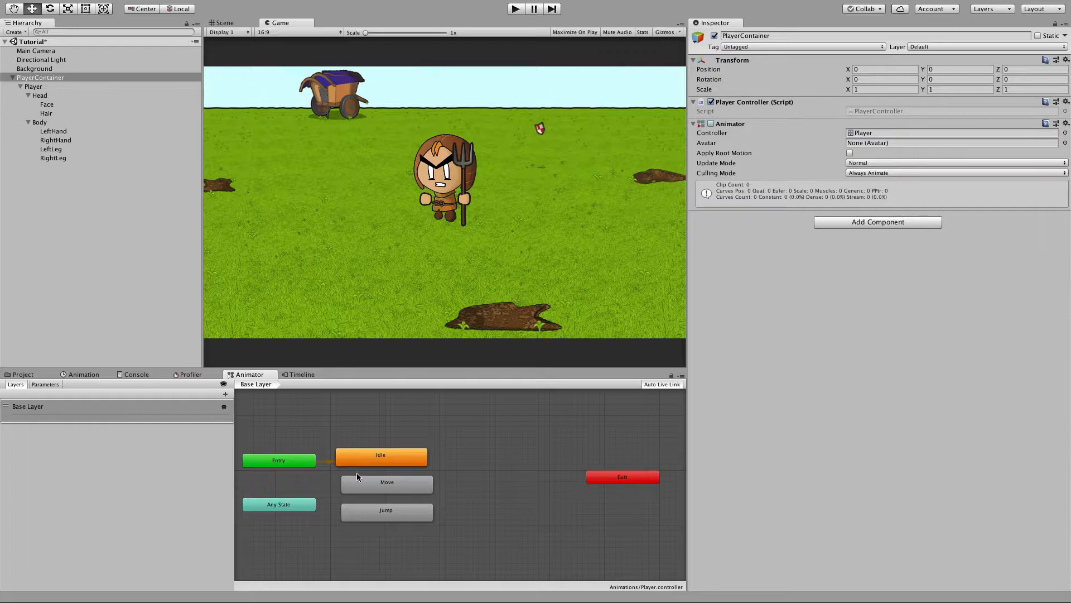
Move the Move state beside Idle and make a transition from Idle to Move.
drag(355, 486, 456, 458)
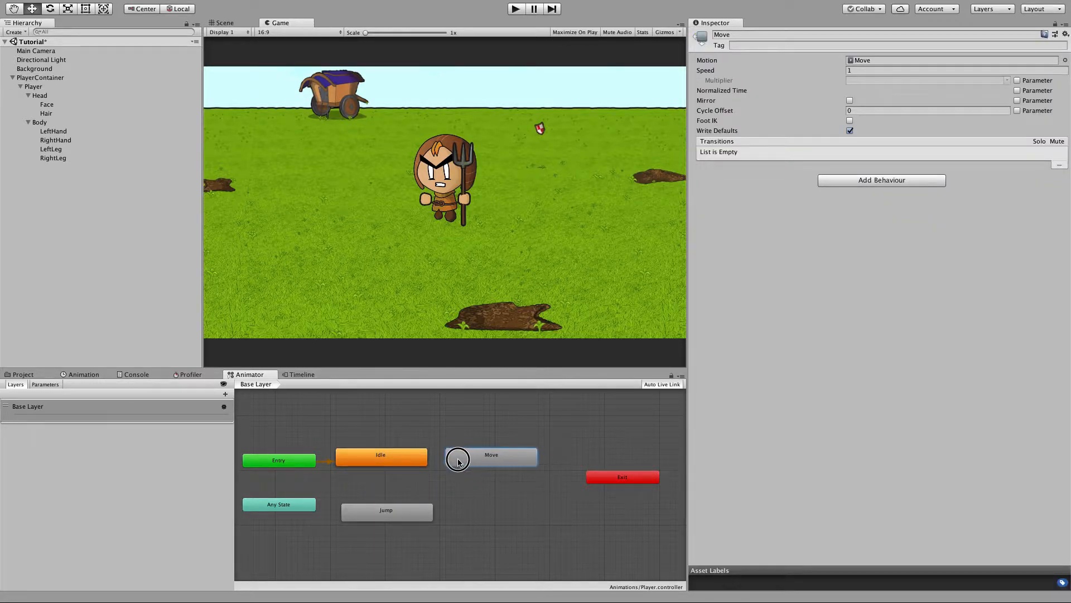
right_click(390, 462)
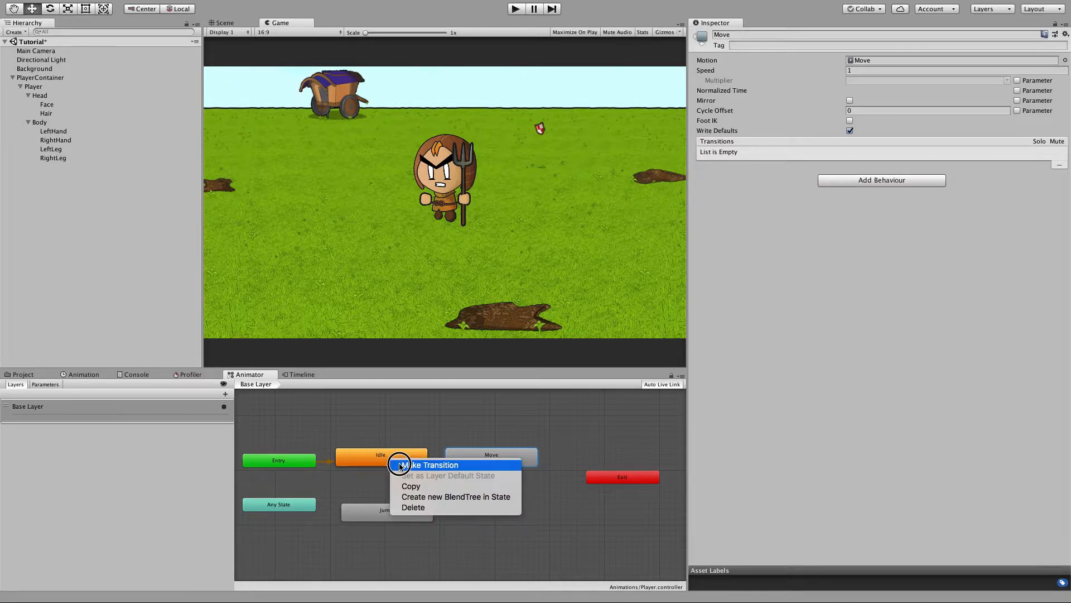
click(400, 466)
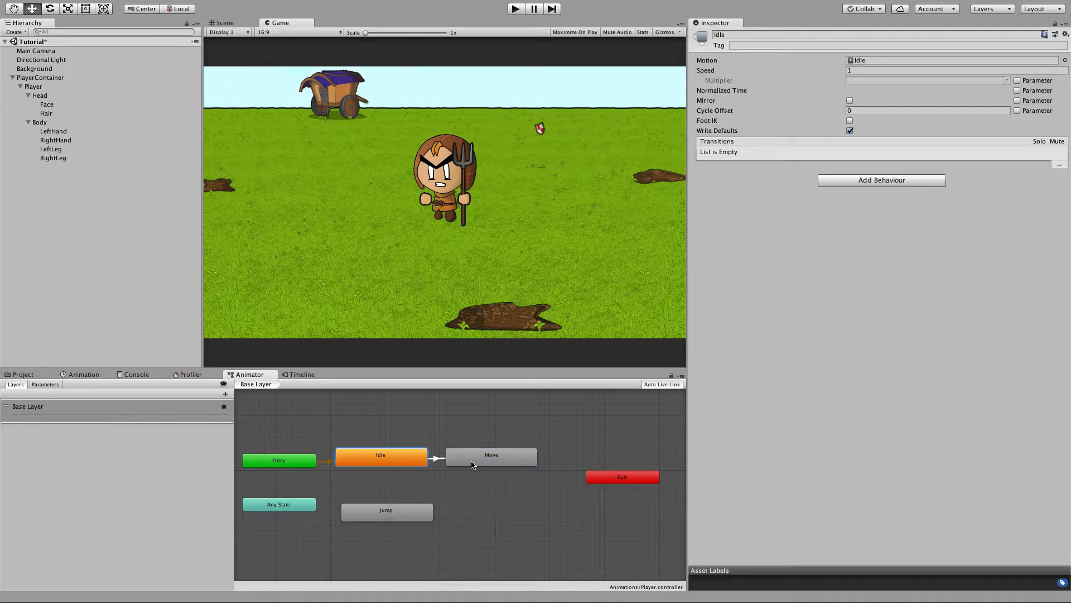
click(482, 464)
Select the Idle to Move transition and expand its Settings to inspect the exit time.
click(437, 460)
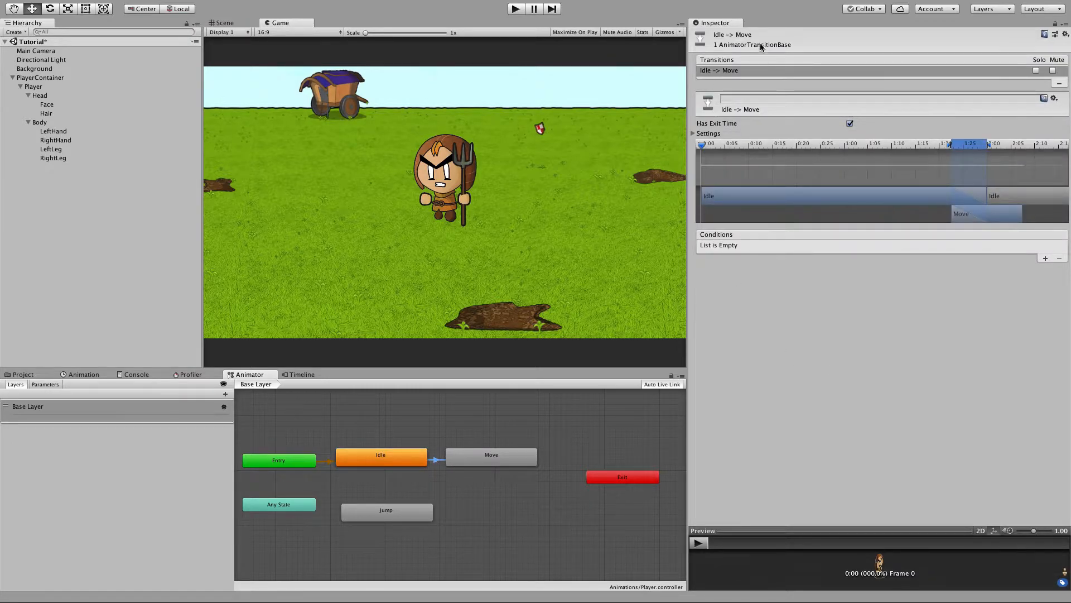
click(709, 134)
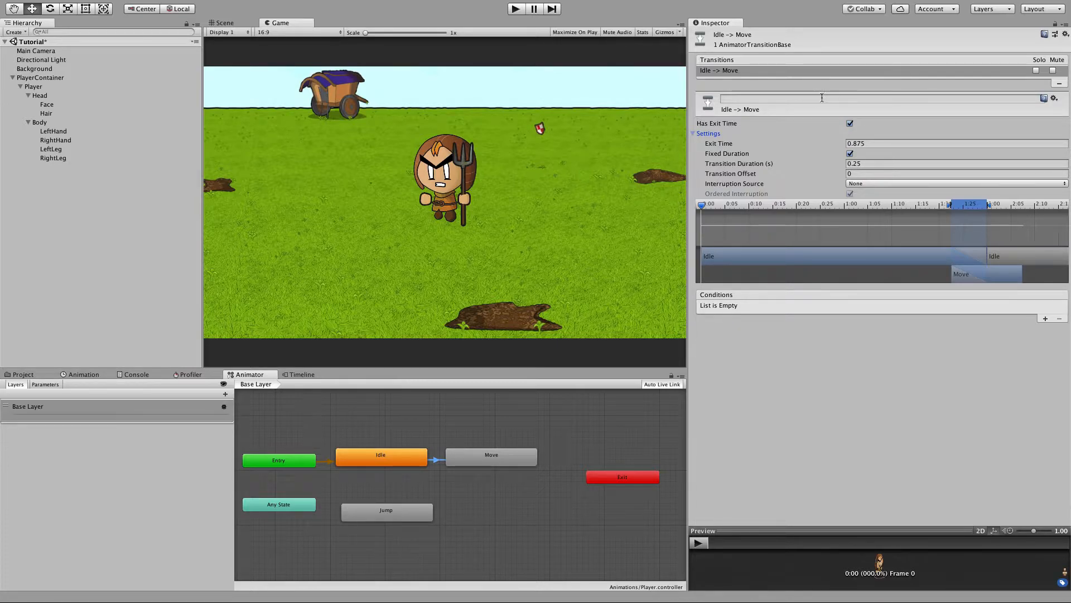
click(857, 143)
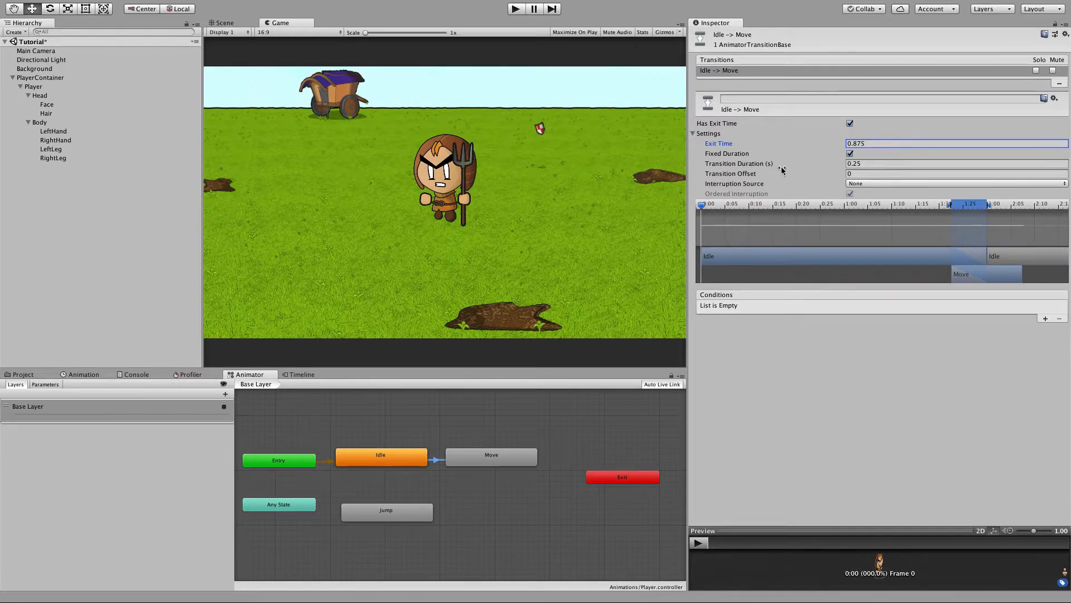
click(431, 467)
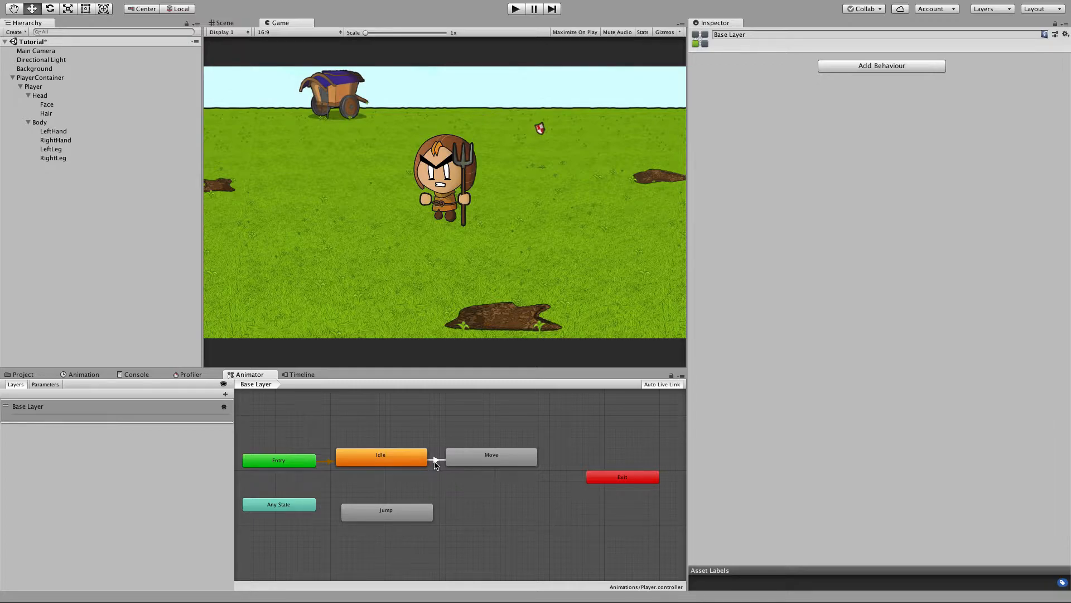
Add a Bool parameter named walking to the Animator.
click(52, 385)
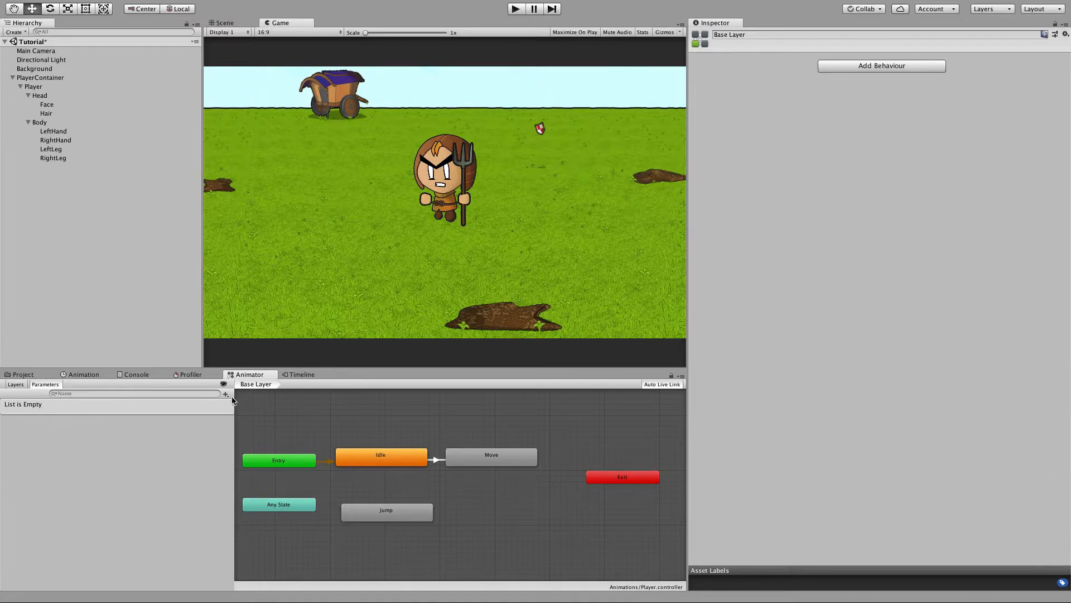
click(225, 394)
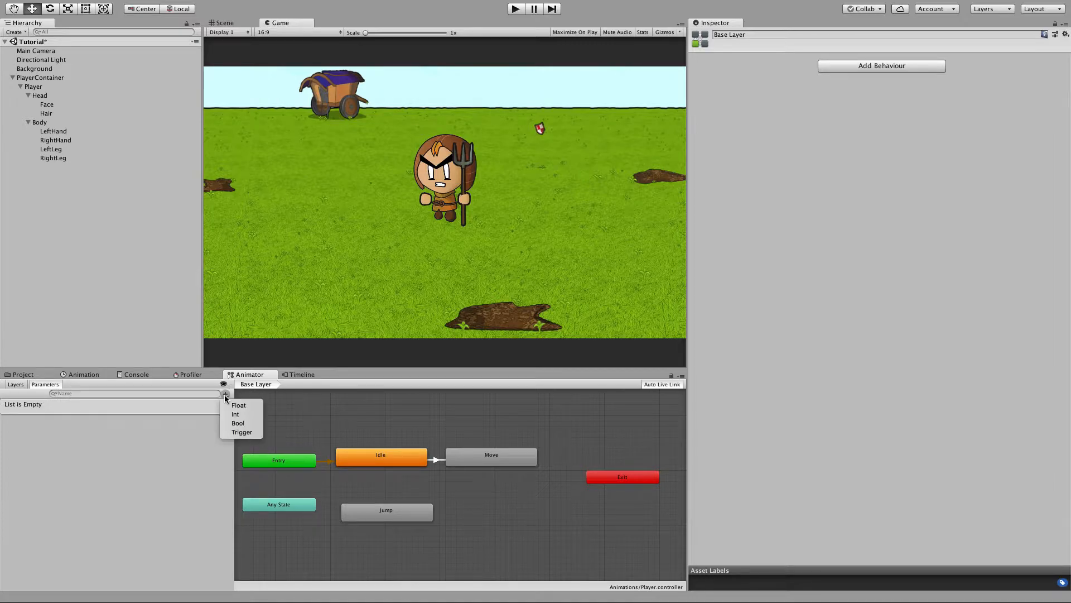
click(239, 423)
text(walking)
key(Return)
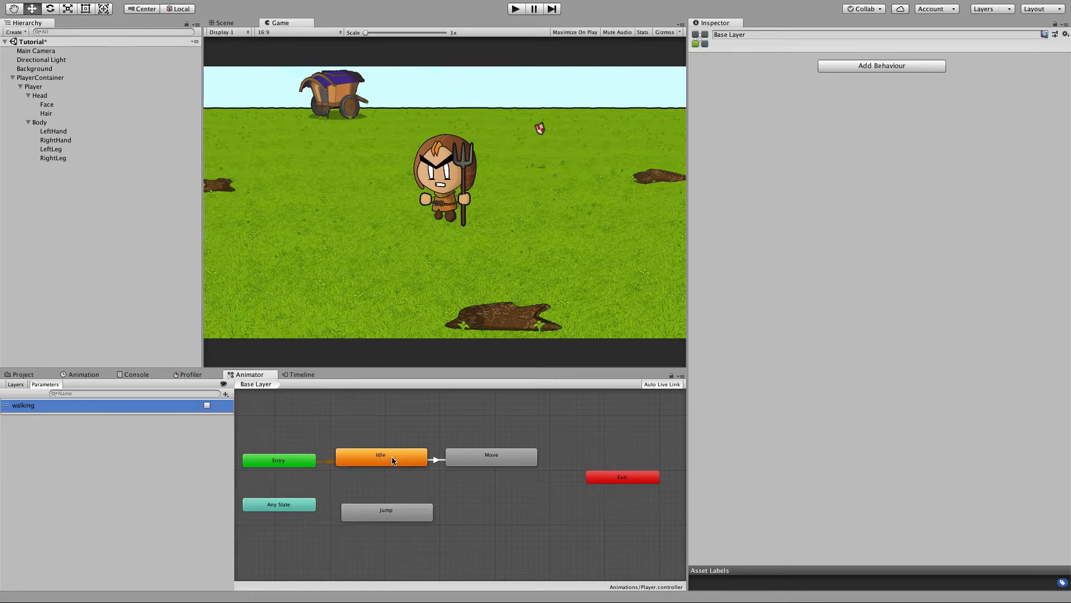
Give the Idle to Move transition a walking condition set to true and turn off Has Exit Time.
click(460, 457)
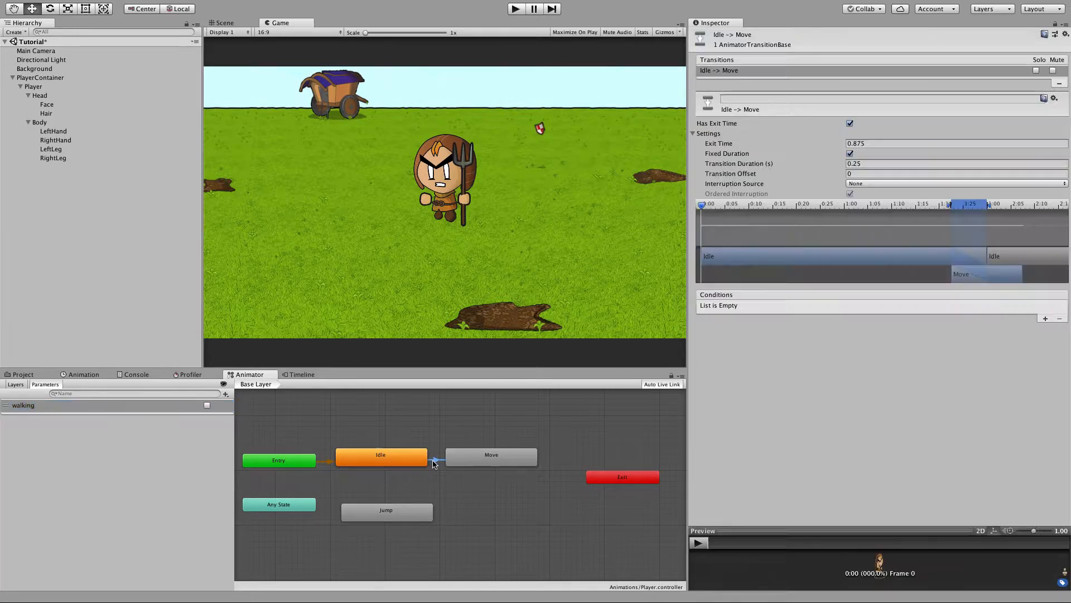
click(1045, 319)
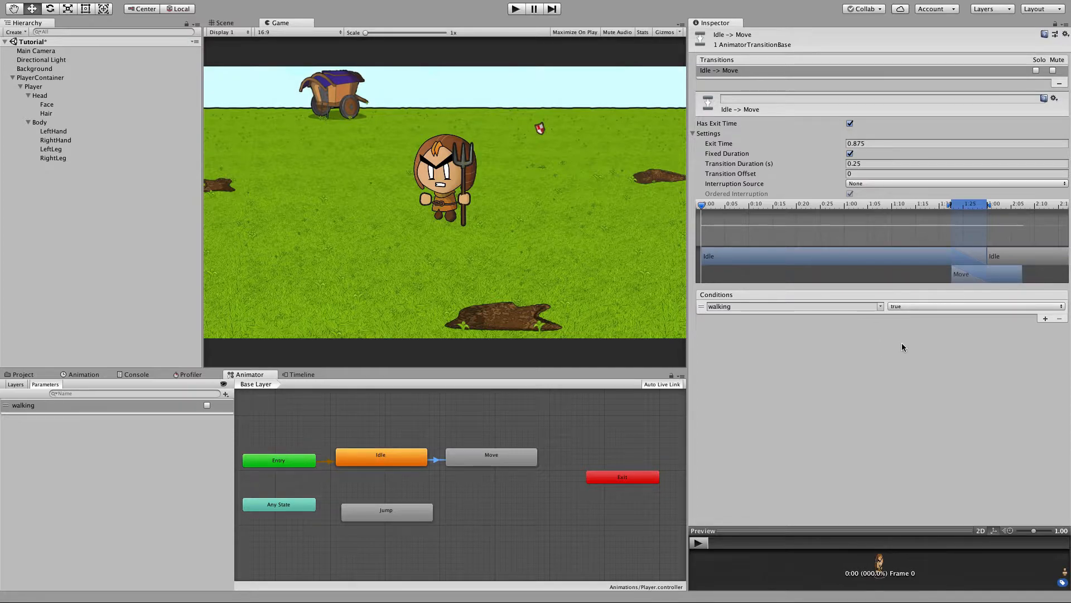
click(849, 124)
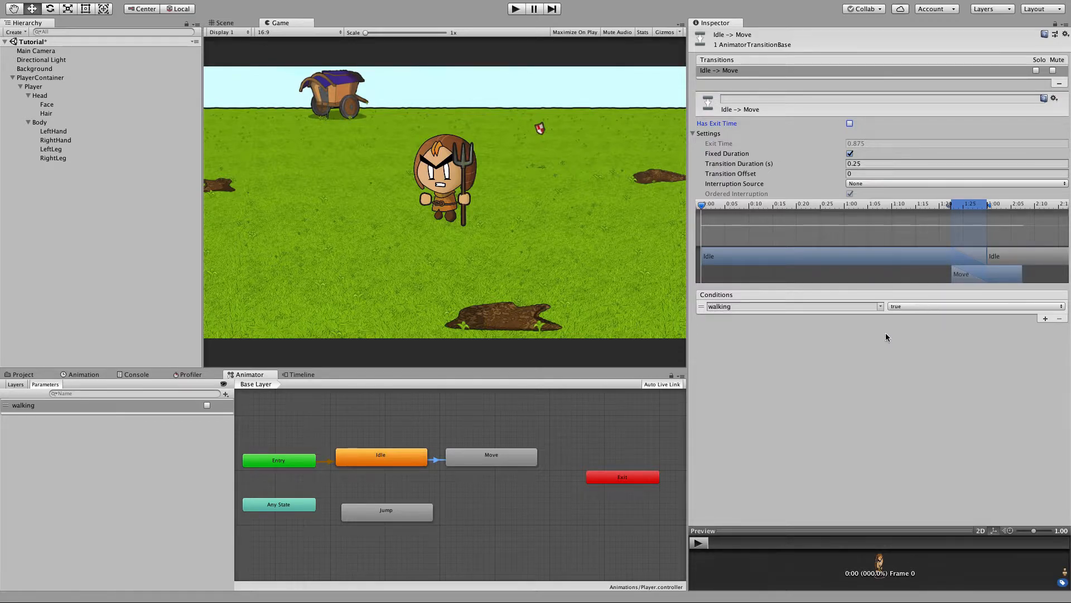
Make a transition from Move back to Idle with the condition walking false and Has Exit Time off.
click(487, 453)
right_click(487, 452)
click(516, 453)
click(426, 454)
click(444, 456)
click(1045, 318)
click(894, 306)
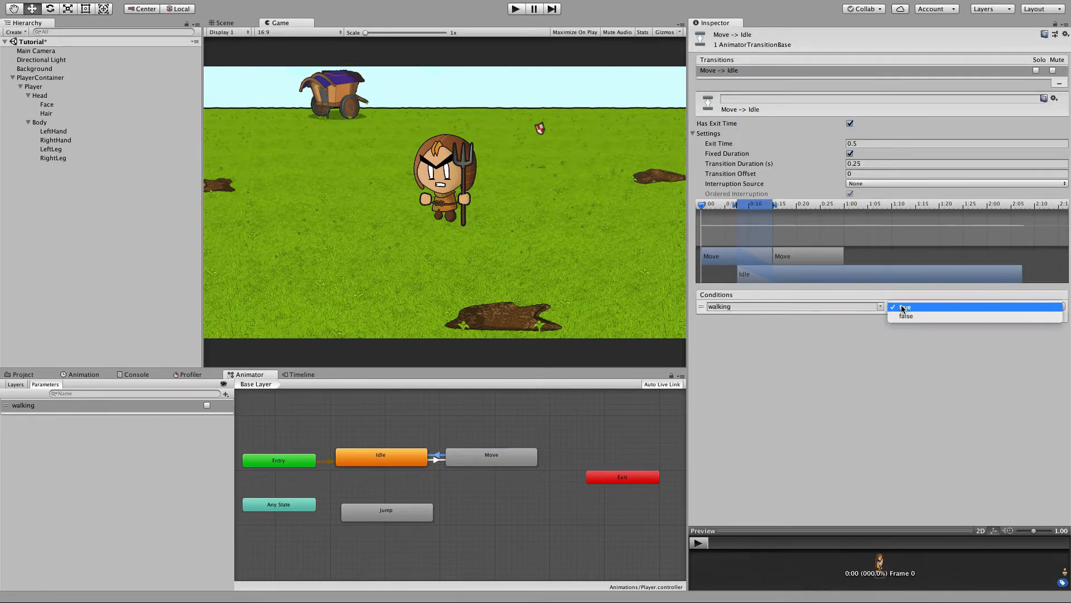
click(904, 313)
click(850, 123)
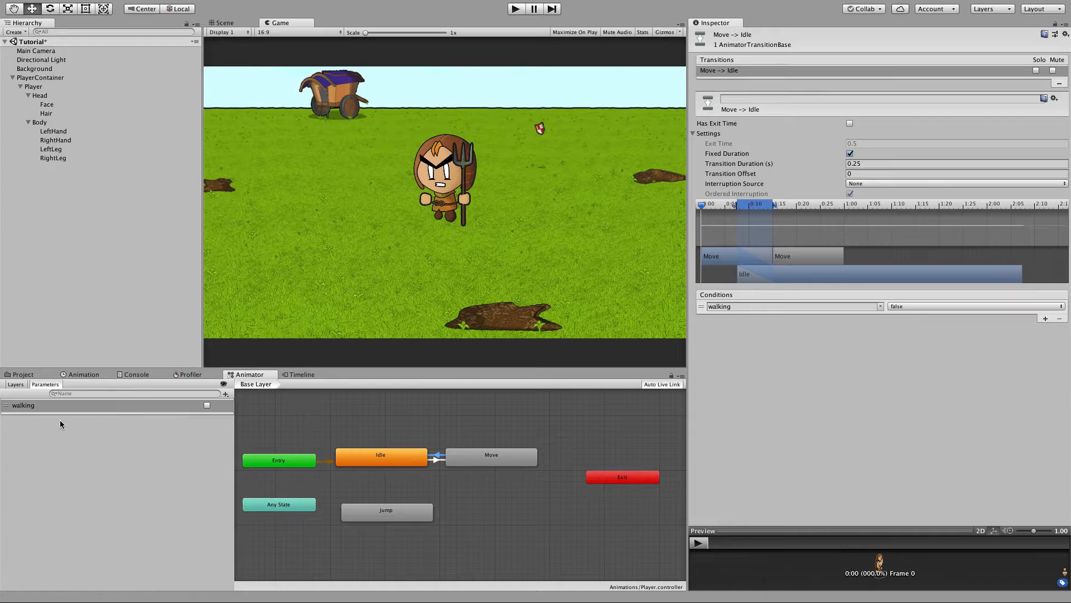
Open PlayerContainer's PlayerController script in the code editor and add an empty private Start method.
click(42, 78)
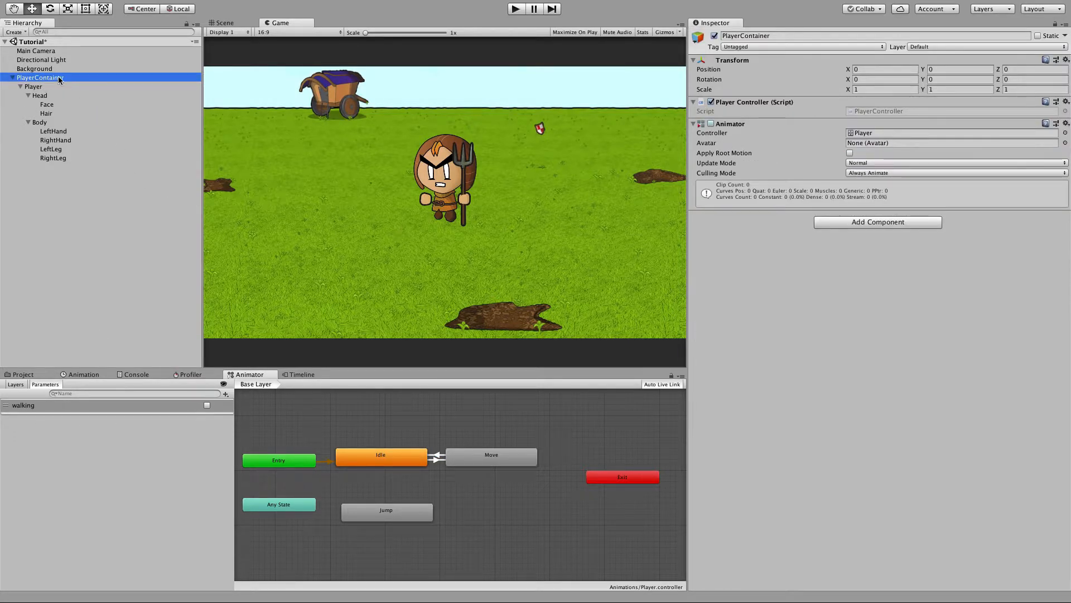
double_click(875, 111)
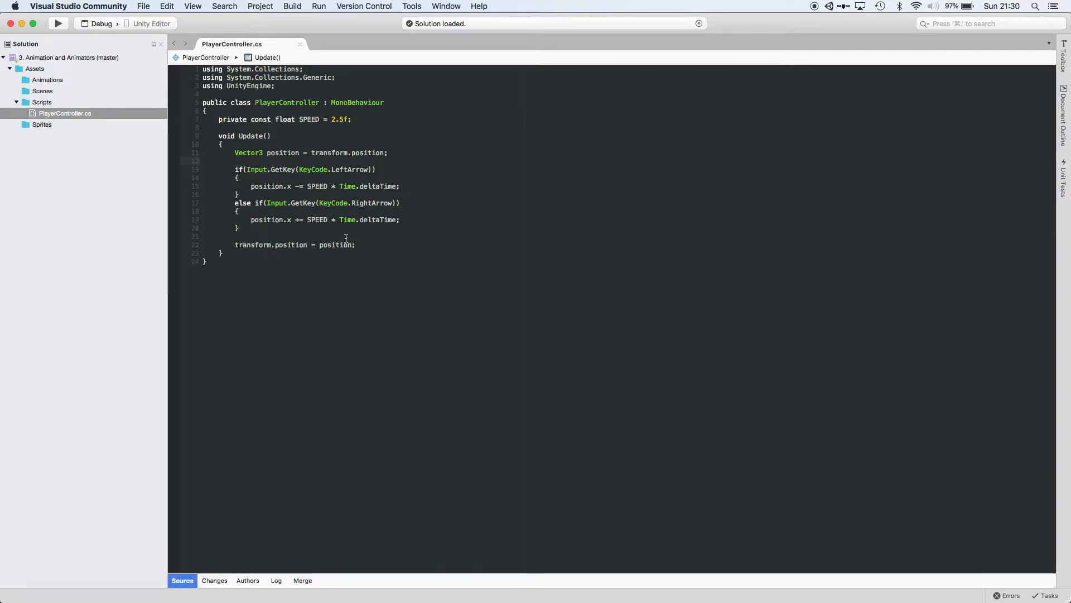
click(239, 128)
key(Return)
key(Return)
key(Up)
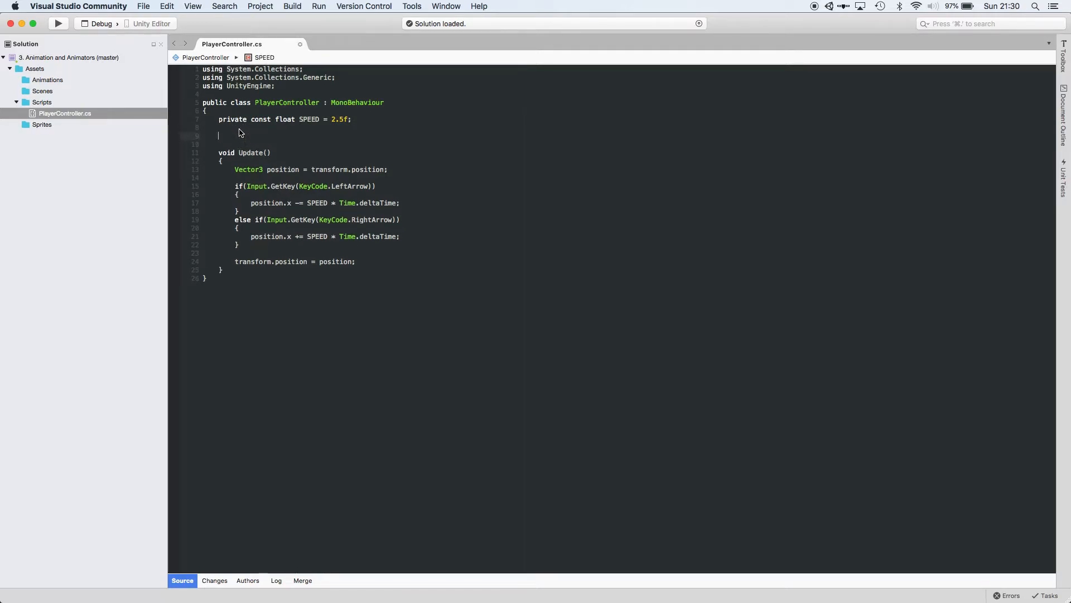
text(void Sta)
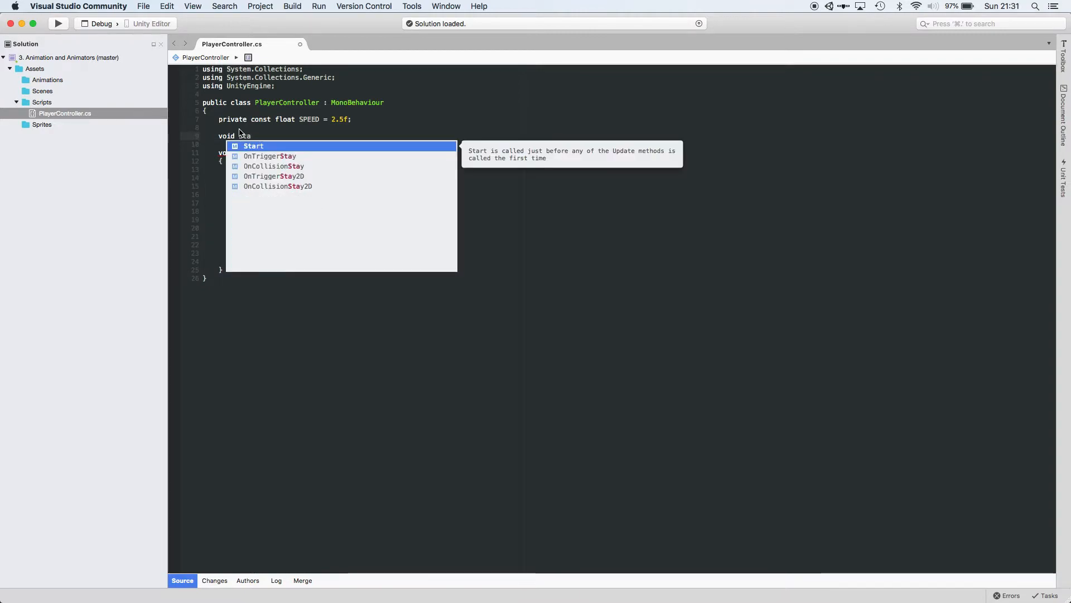
key(Return)
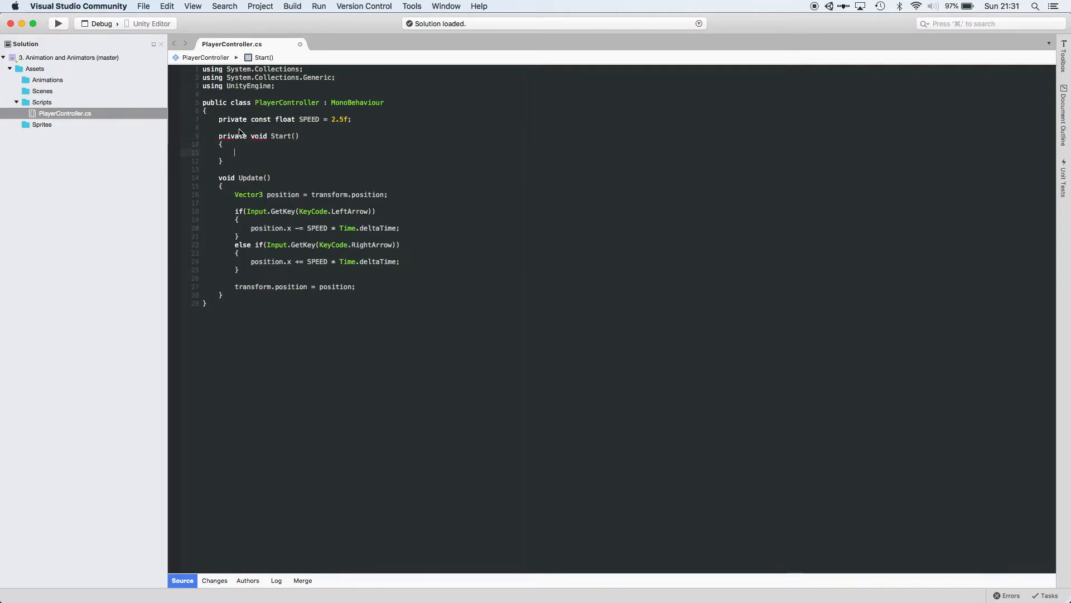
Declare a private Animator field named animator and assign it with GetComponent<Animator>() inside Start.
text(private Ani)
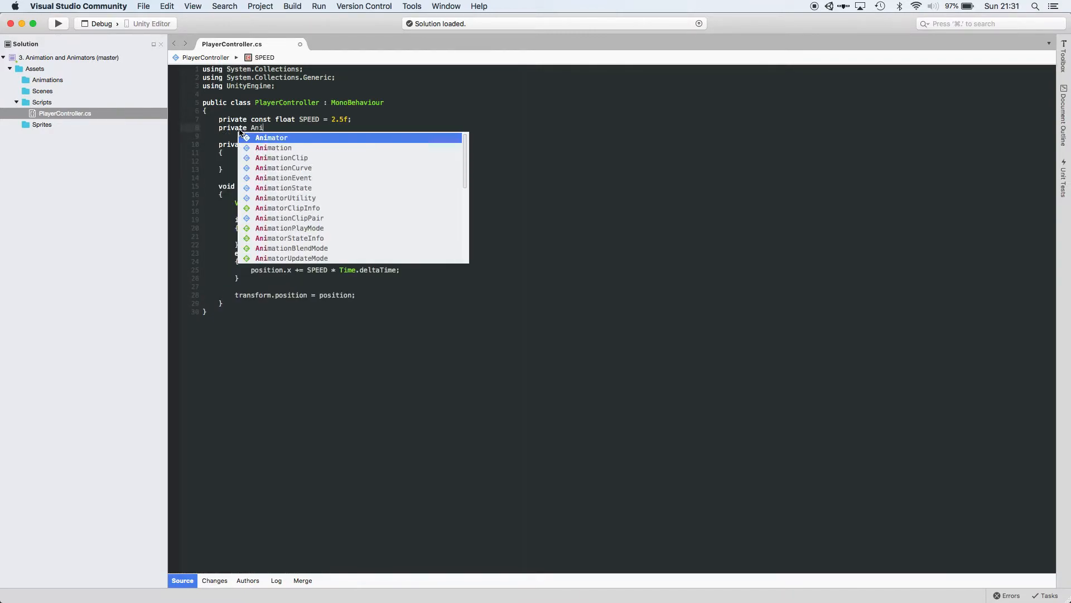
key(Return)
text(animator;)
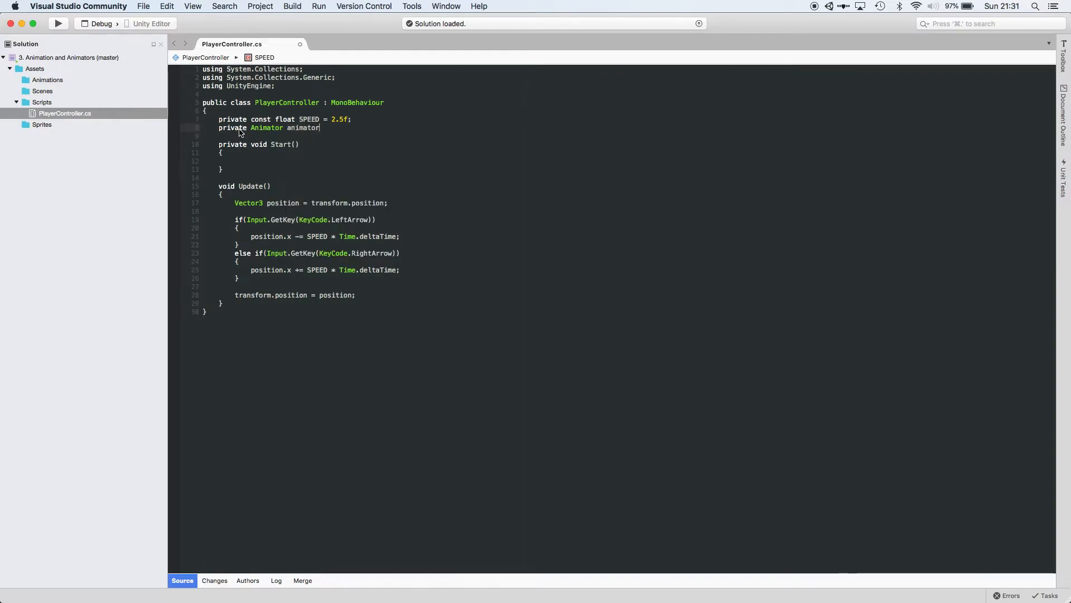
key(Down)
key(Down)
key(Down)
key(Down)
text(anim)
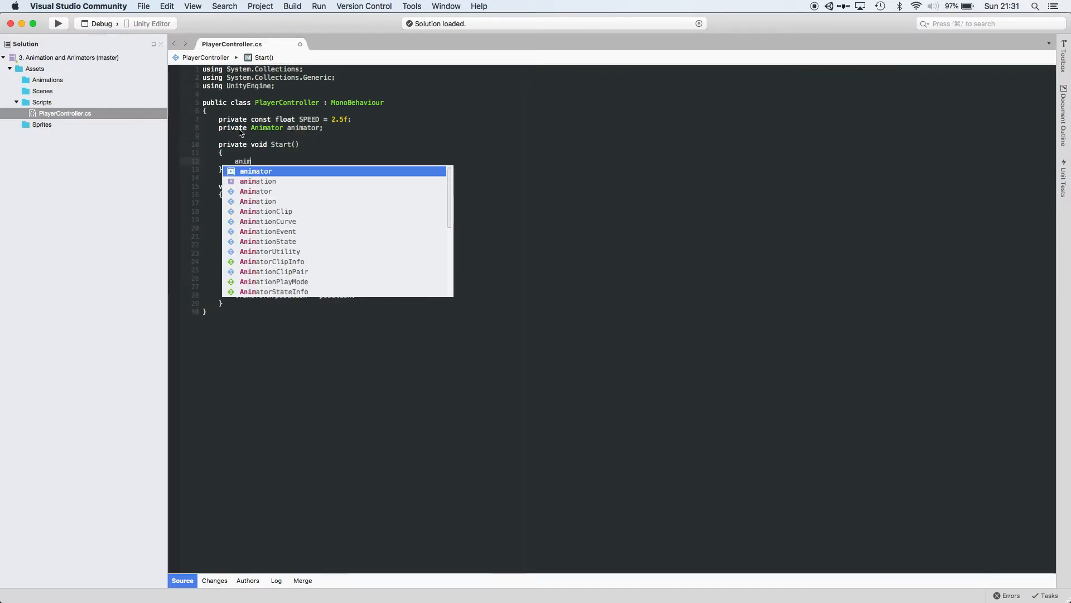
text(ator = GetC)
key(Return)
text(<Ani>)
key(Return)
text(>();)
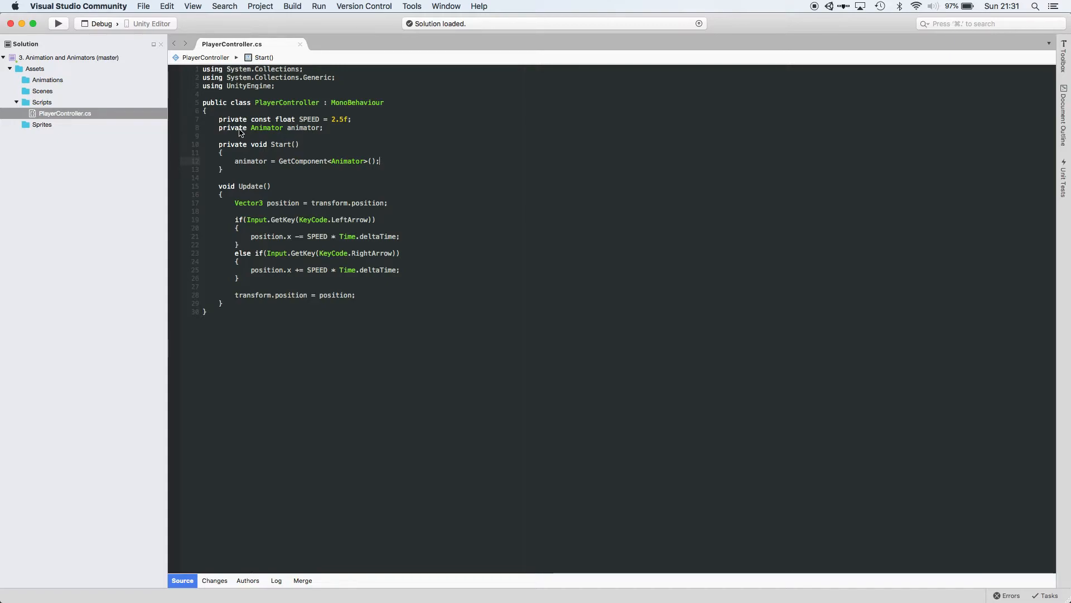
drag(364, 162, 289, 163)
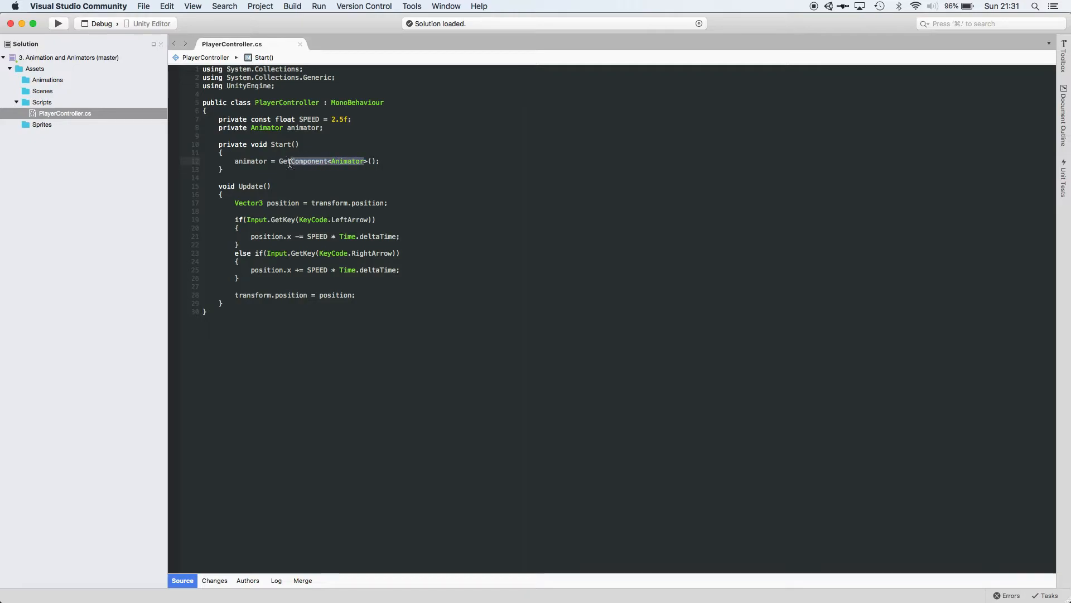
double_click(349, 161)
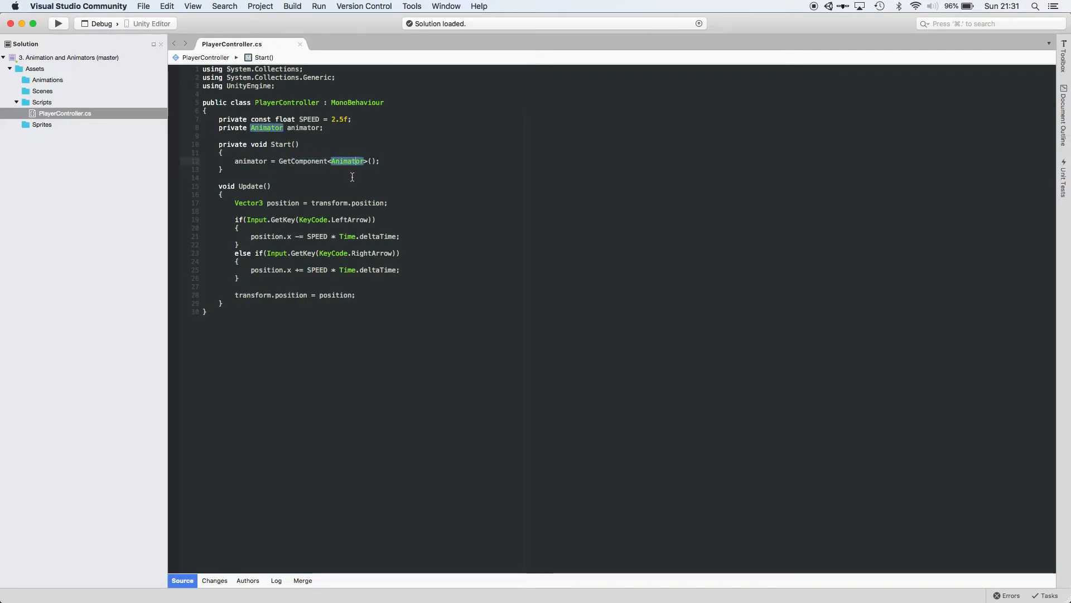
Add animator.SetBool("walking", true); after the left arrow movement line.
click(401, 238)
key(Return)
text(animator.set)
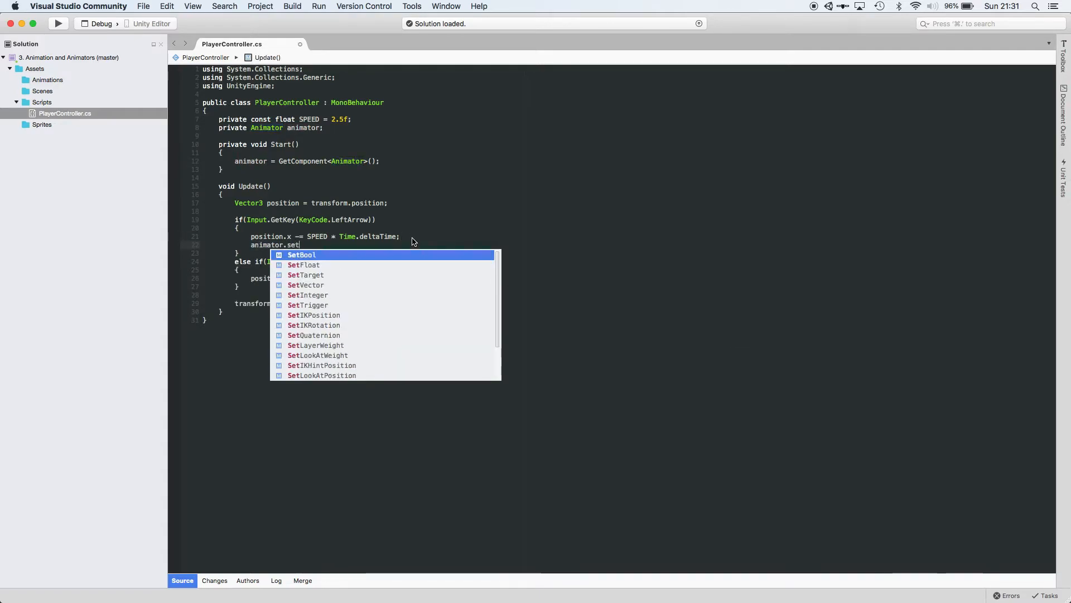
key(Return)
text(("W)
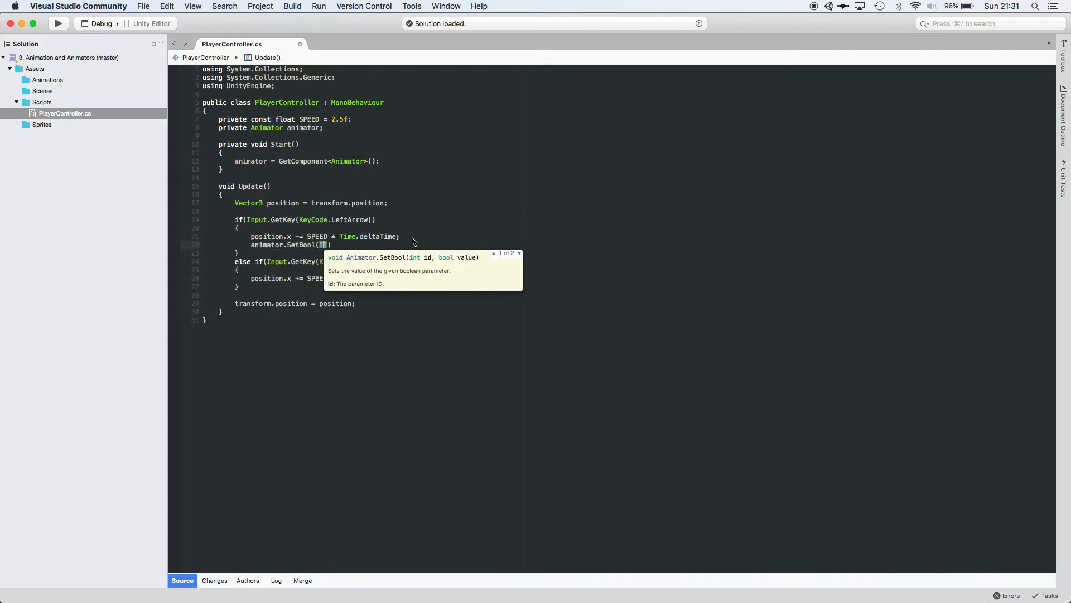
text(alking",)
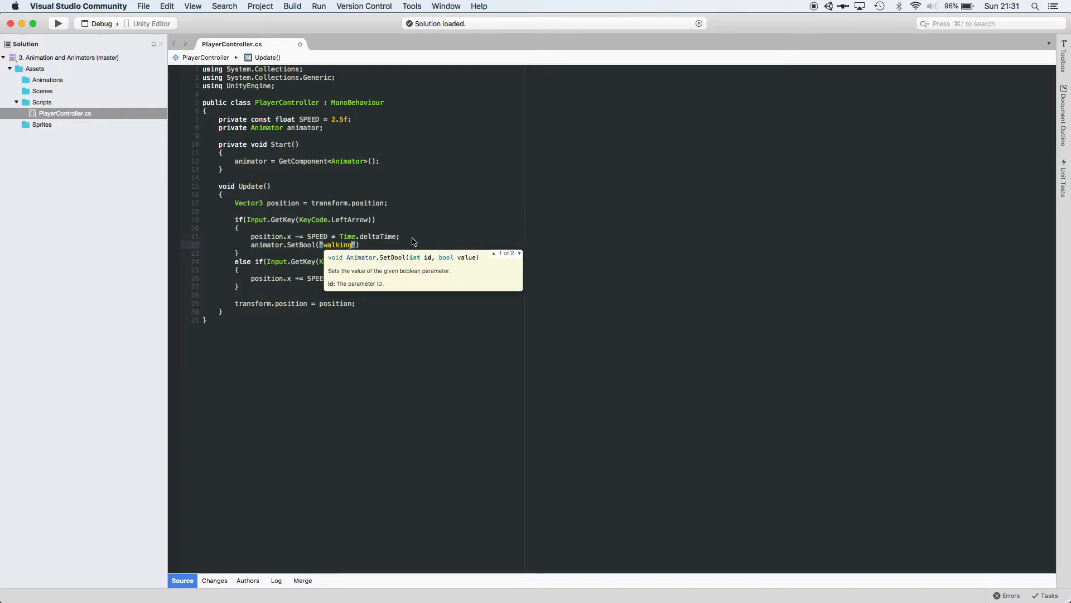
text( true);)
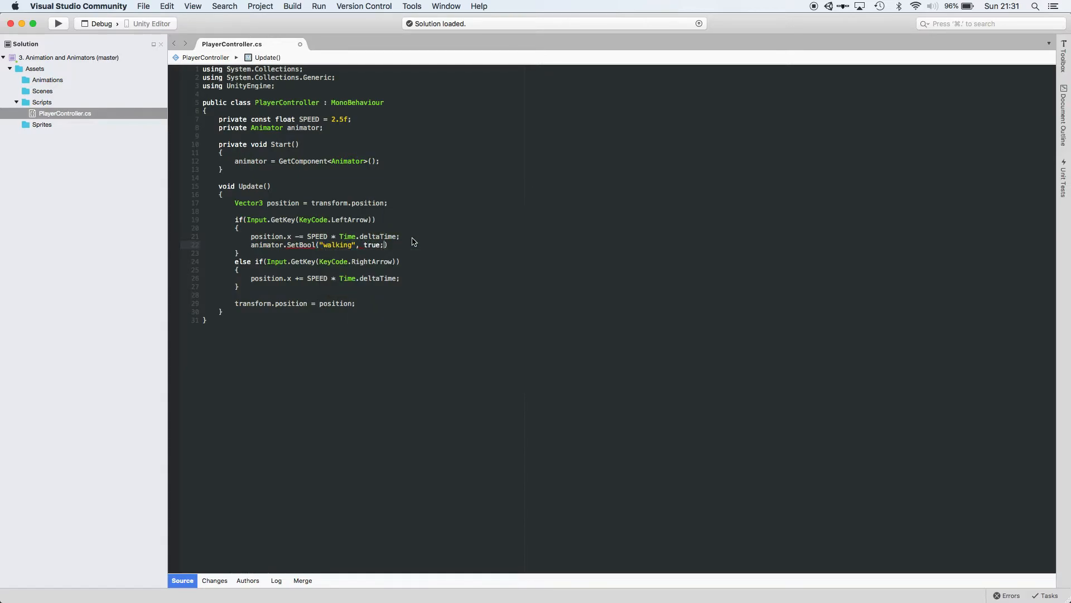
Copy the SetBool line into the right arrow branch after its movement line.
drag(413, 235, 413, 244)
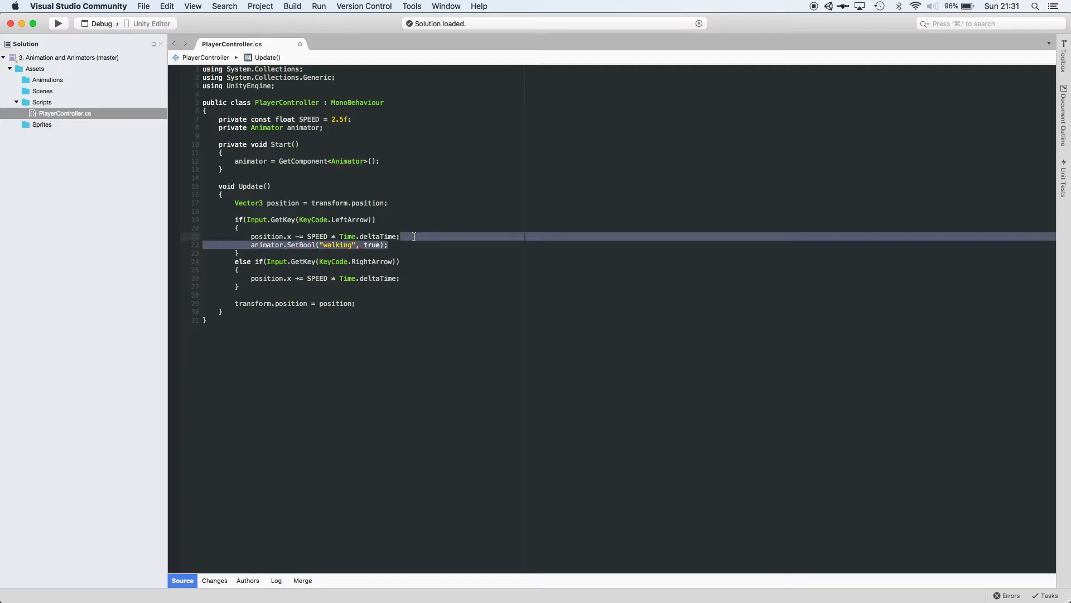
key(cmd+c)
click(404, 274)
key(cmd+v)
Add an else branch calling animator.SetBool("walking", false); and save the script.
key(Down)
key(Return)
text(e)
key(Return)
key(Return)
text({)
key(Return)
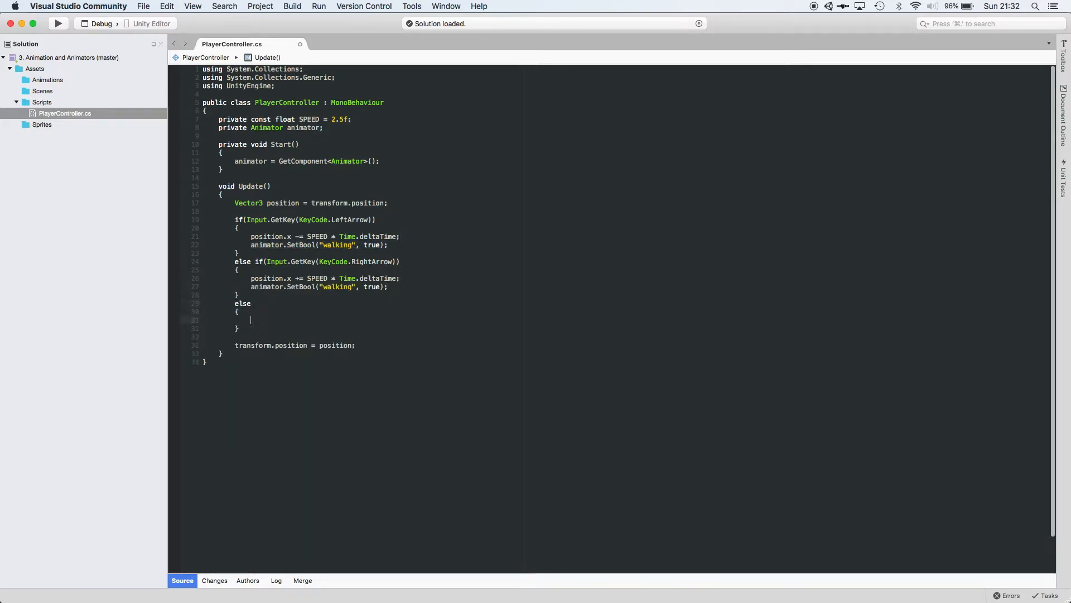
key(cmd+v)
click(260, 319)
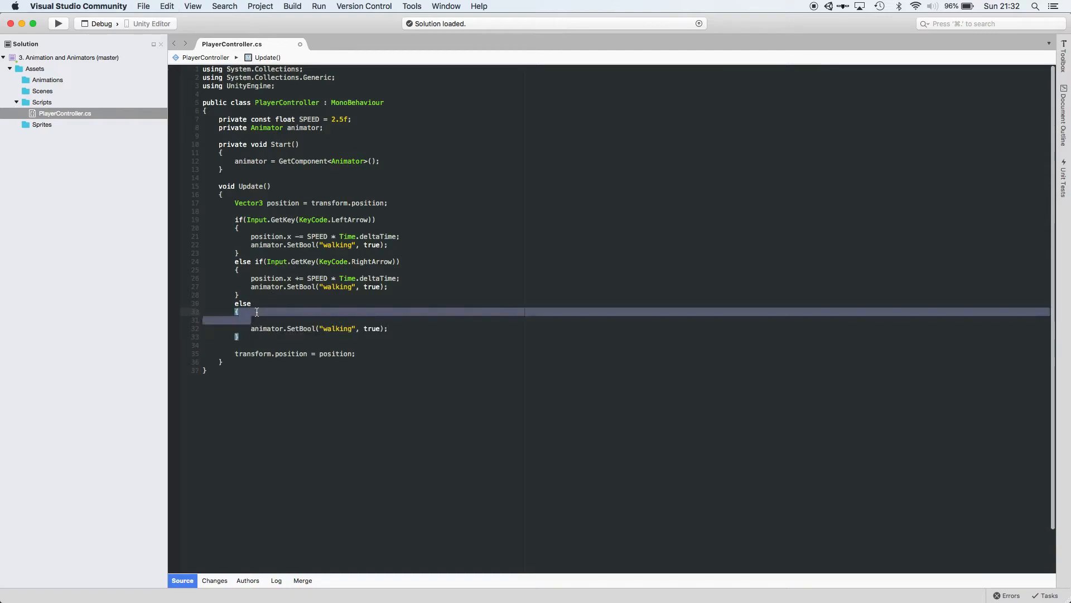
key(BackSpace)
double_click(370, 319)
text(false)
key(super+s)
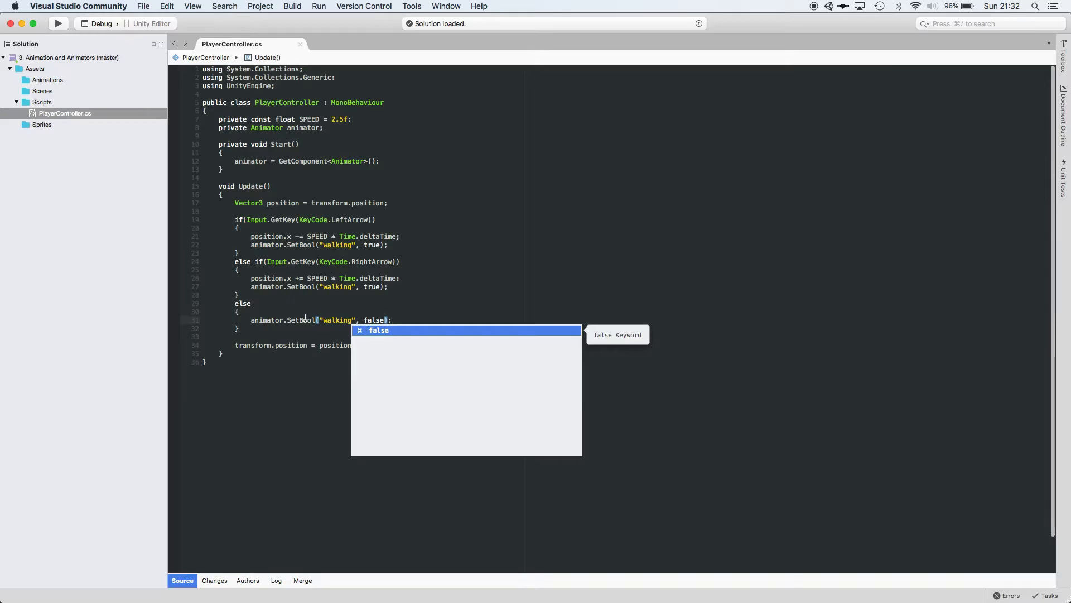
Switch back to Unity and test the walking animation in Play mode with the left and right arrow keys.
key(super+Tab)
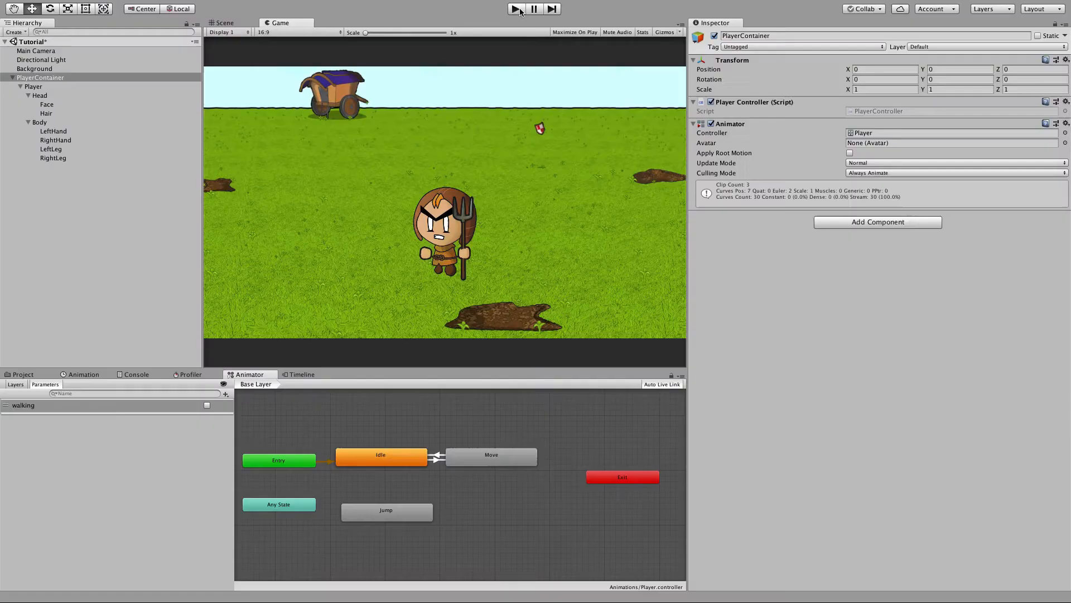
click(519, 11)
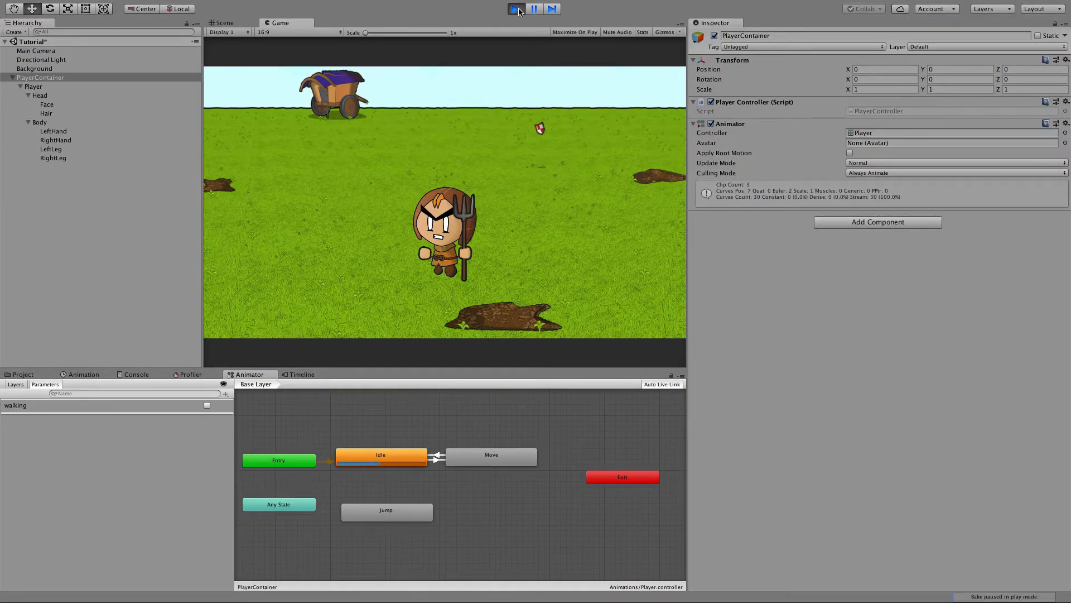
key(Left)
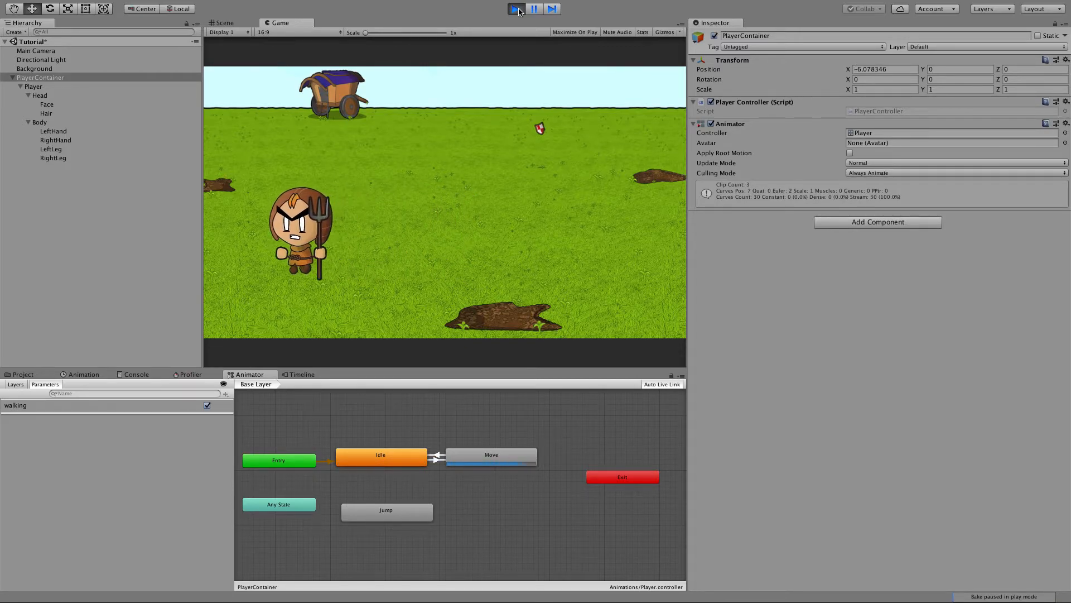
key(Right)
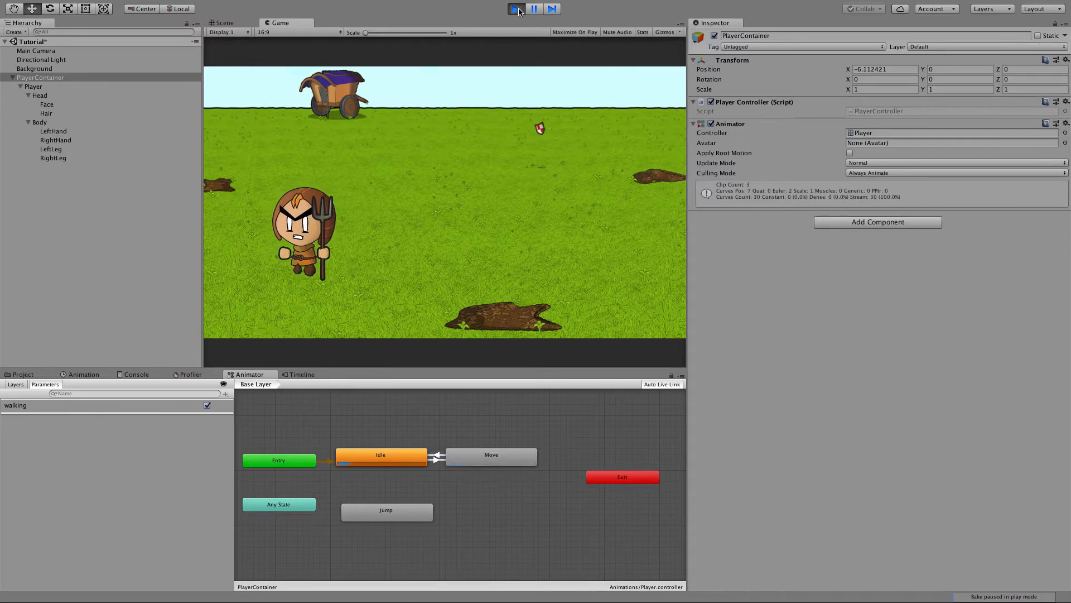
click(517, 9)
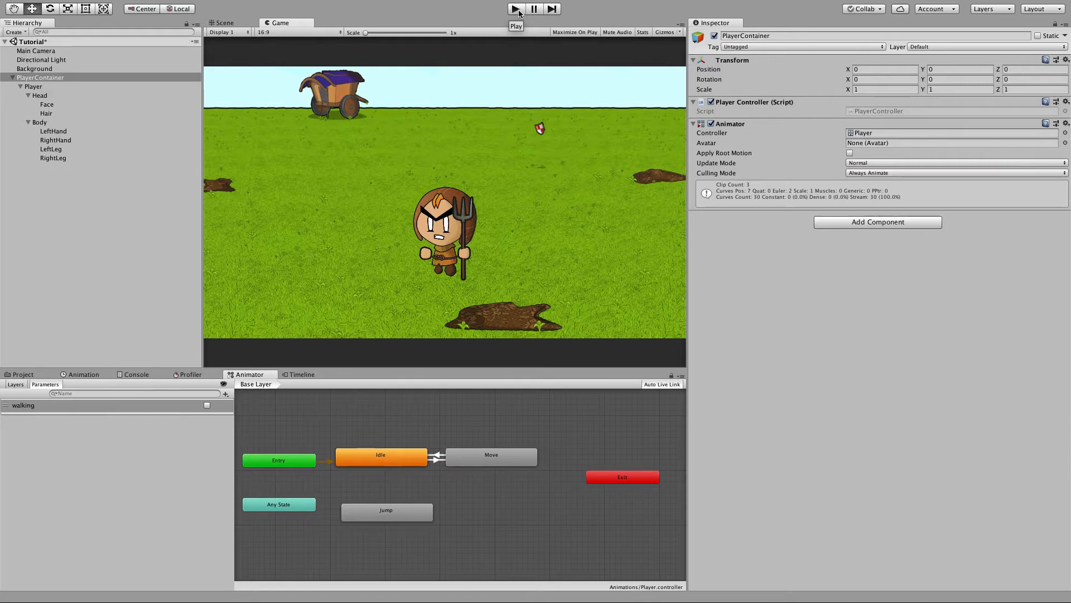
Add a Trigger parameter named jump to the Player's Animator.
click(39, 78)
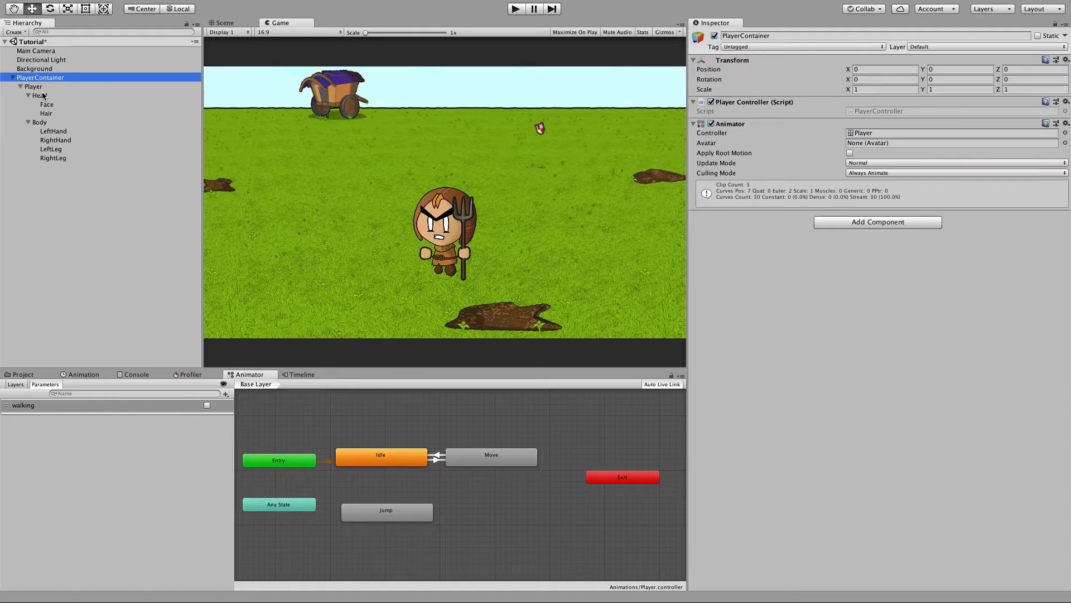
click(33, 89)
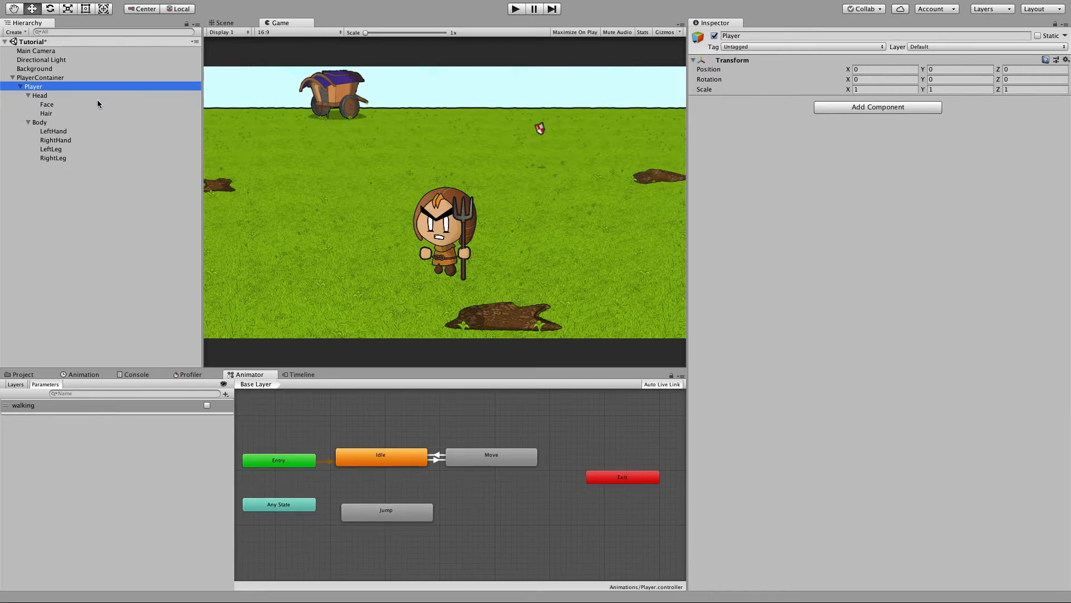
click(405, 485)
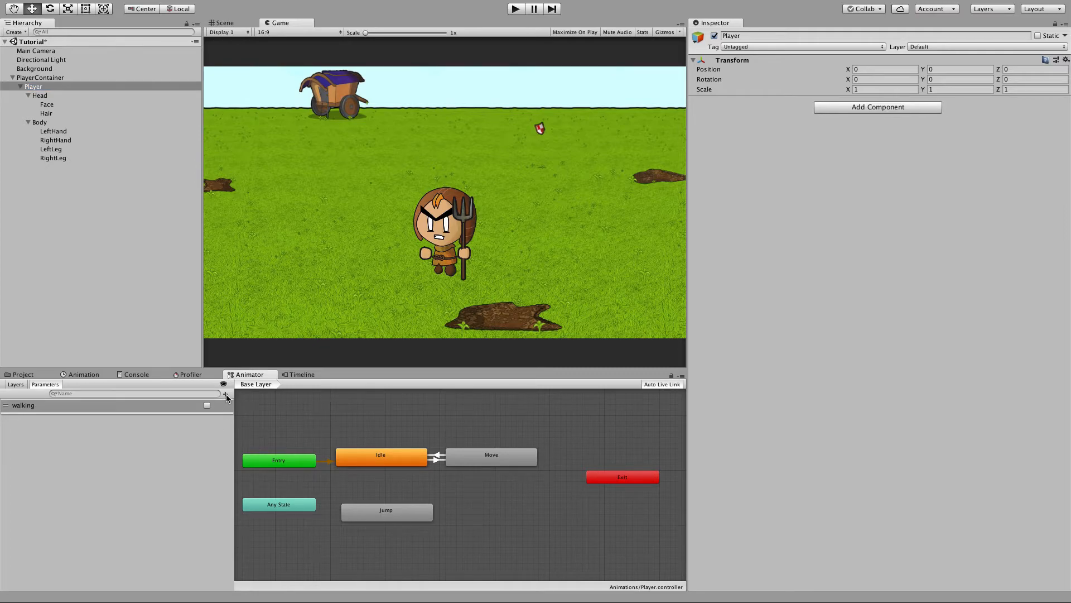
click(225, 394)
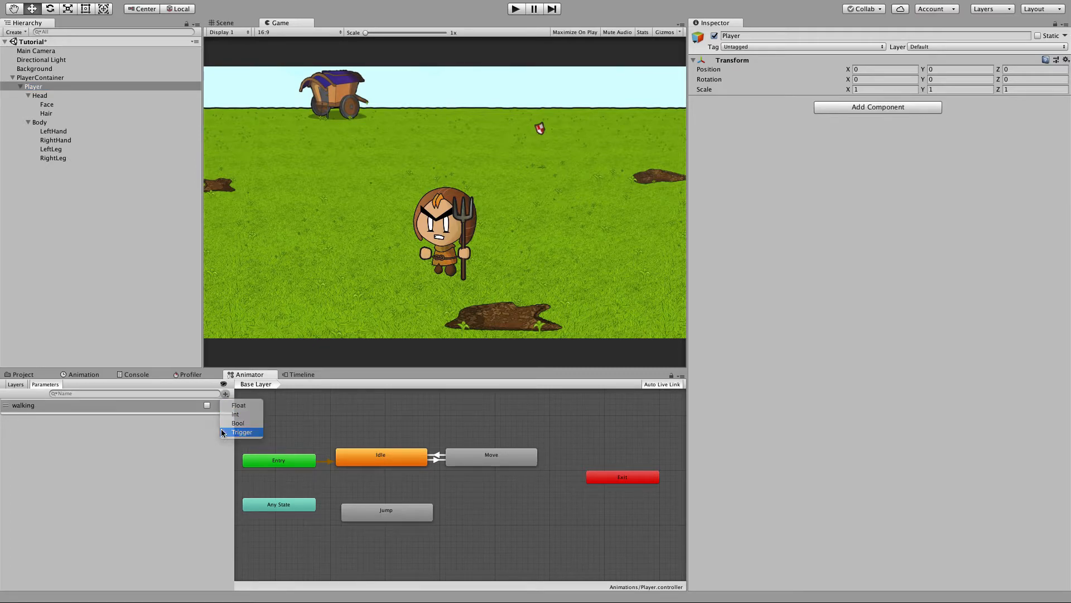
click(243, 432)
text(jump)
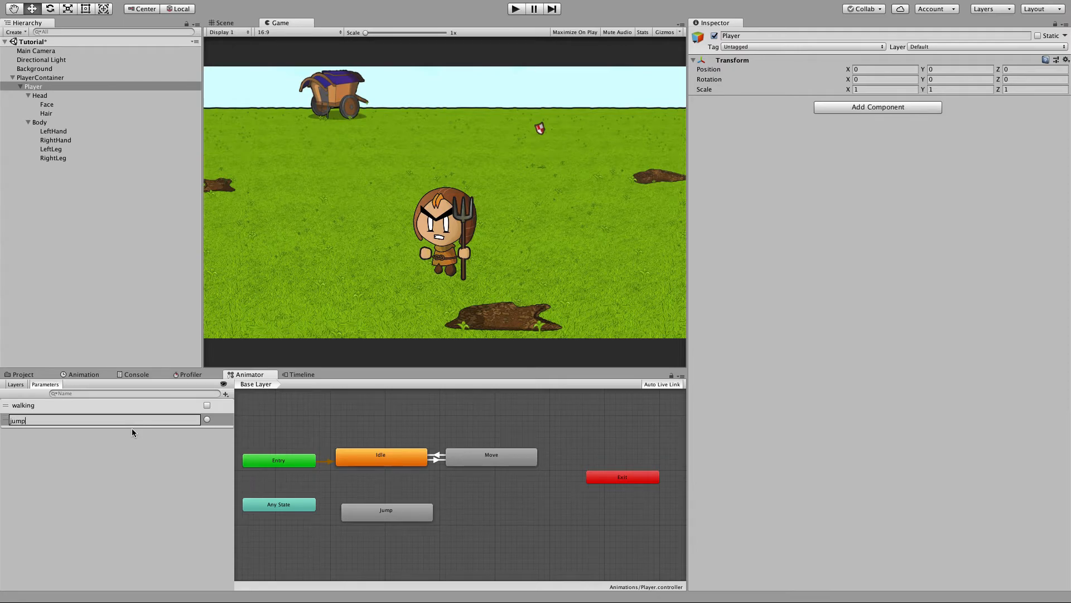
key(Return)
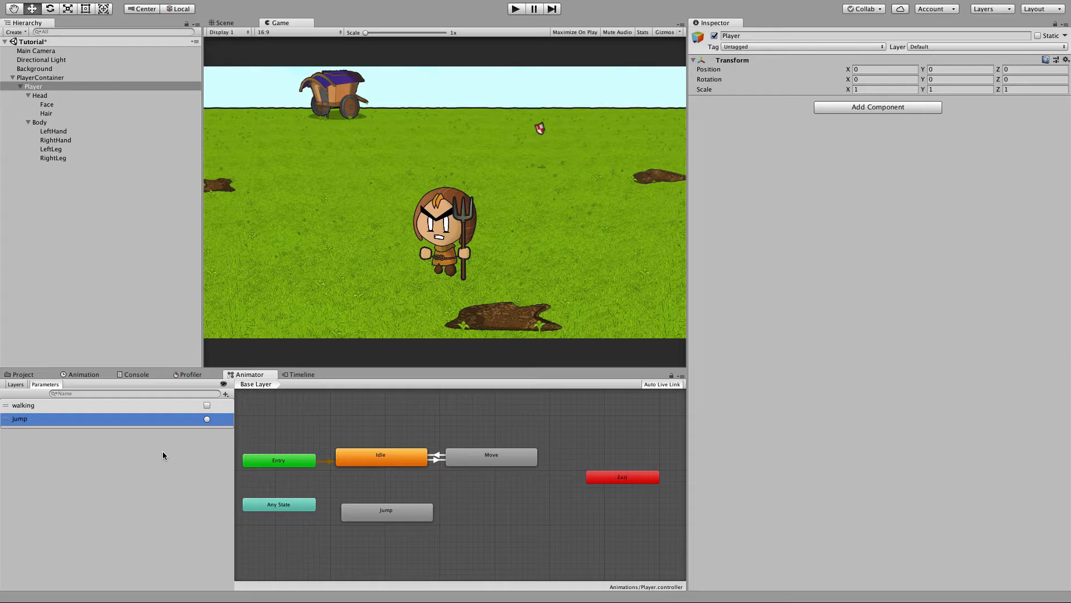
Make a transition from Any State to the Jump state.
right_click(292, 506)
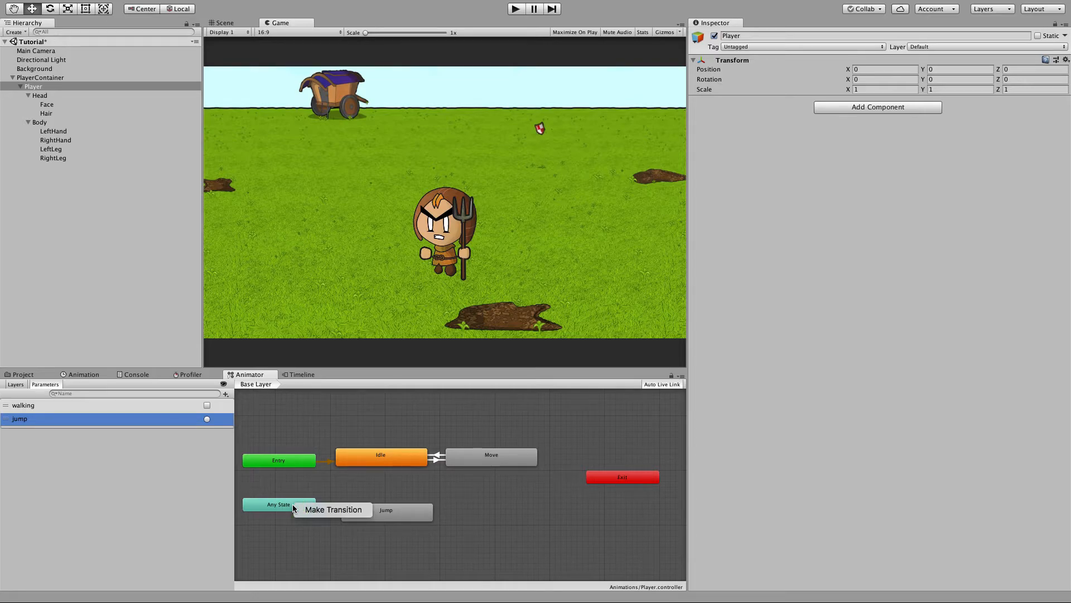
click(301, 508)
click(354, 517)
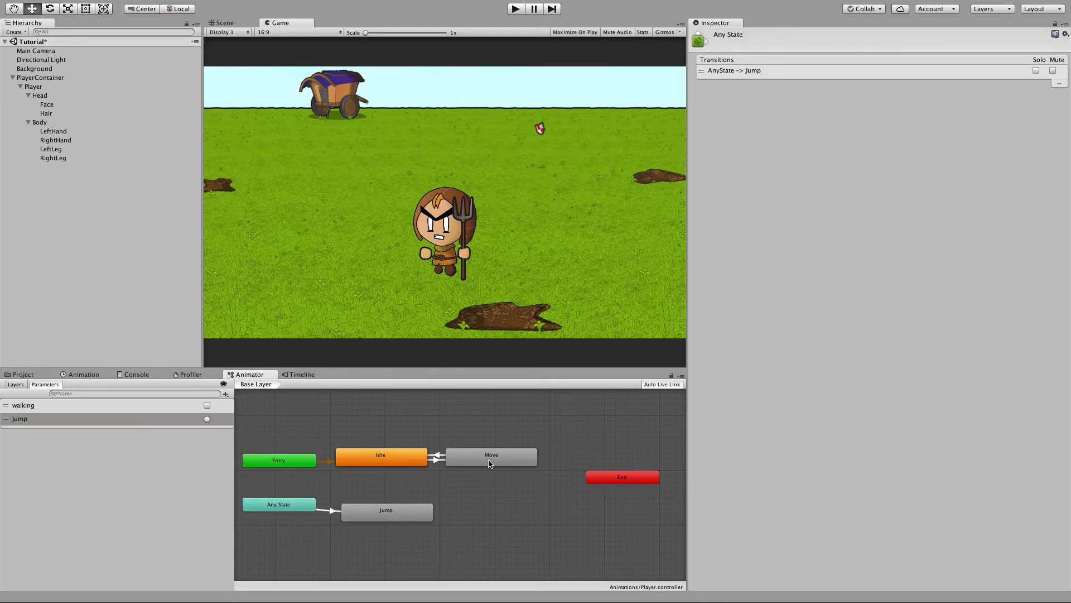
Give the Any State to Jump transition a condition using the jump trigger.
click(333, 514)
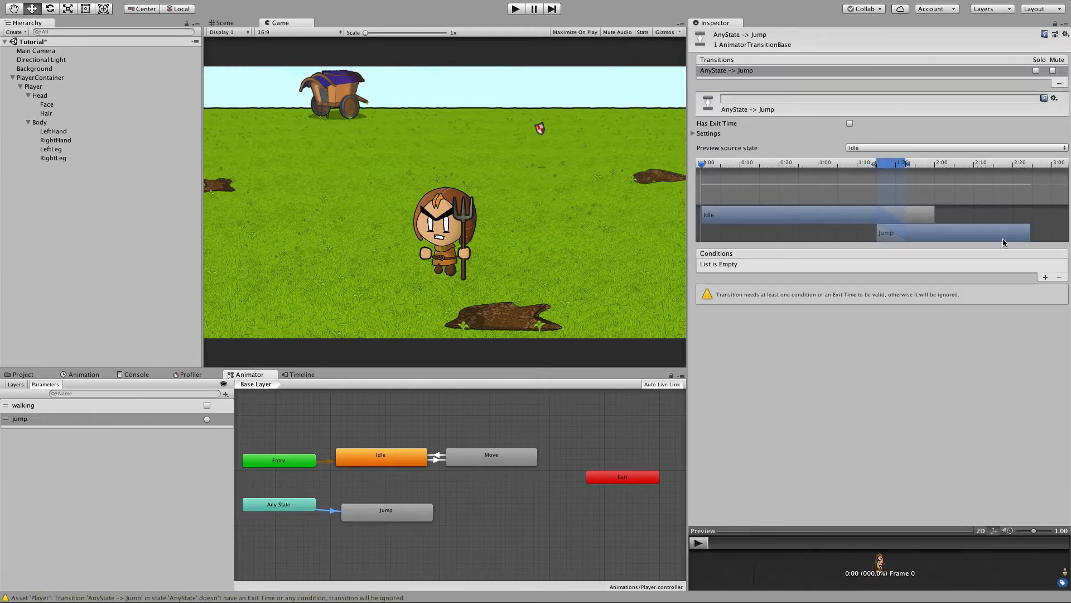
click(1046, 277)
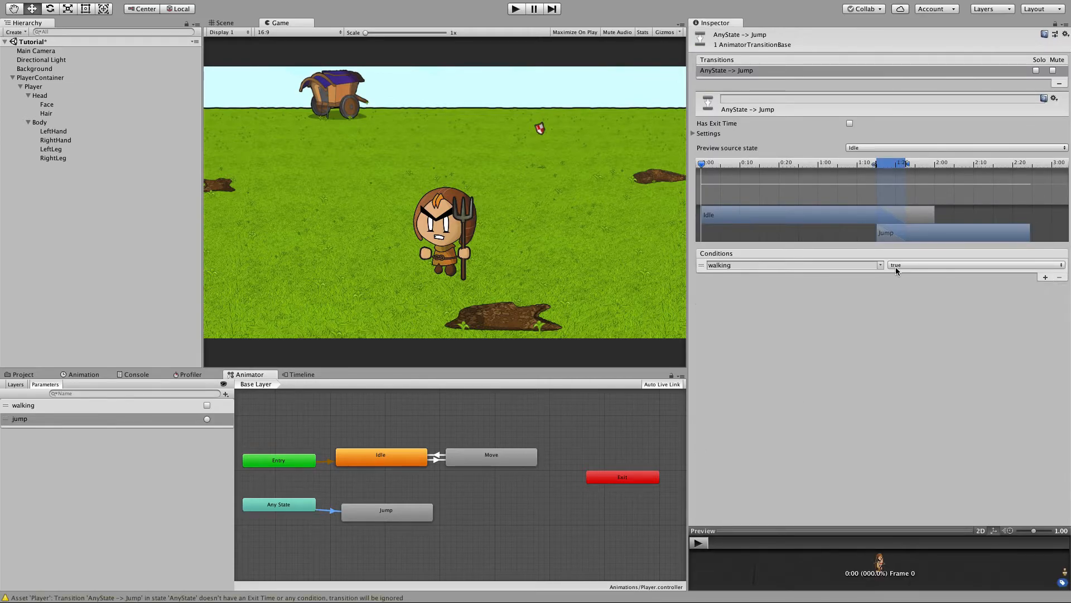
click(882, 265)
click(895, 284)
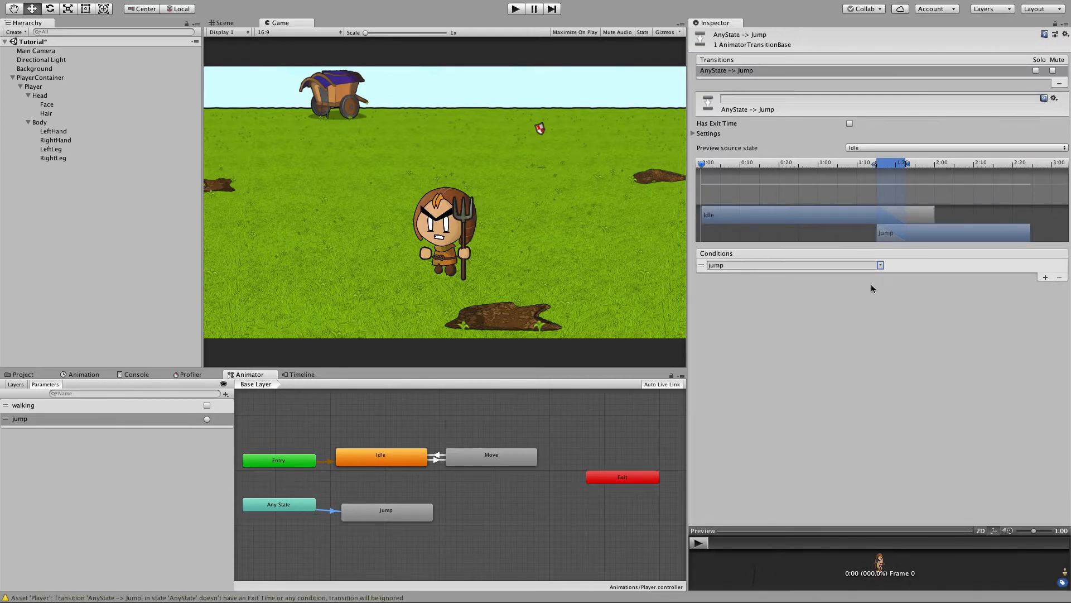
Make a transition from the Jump state back to Idle.
click(399, 492)
click(395, 511)
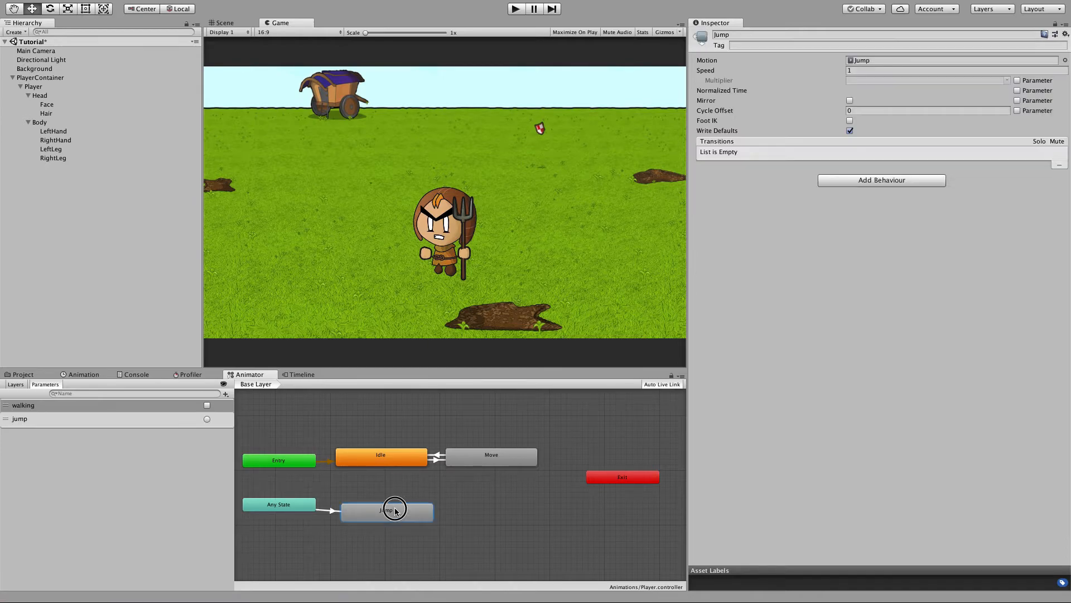
right_click(399, 510)
click(431, 513)
click(384, 459)
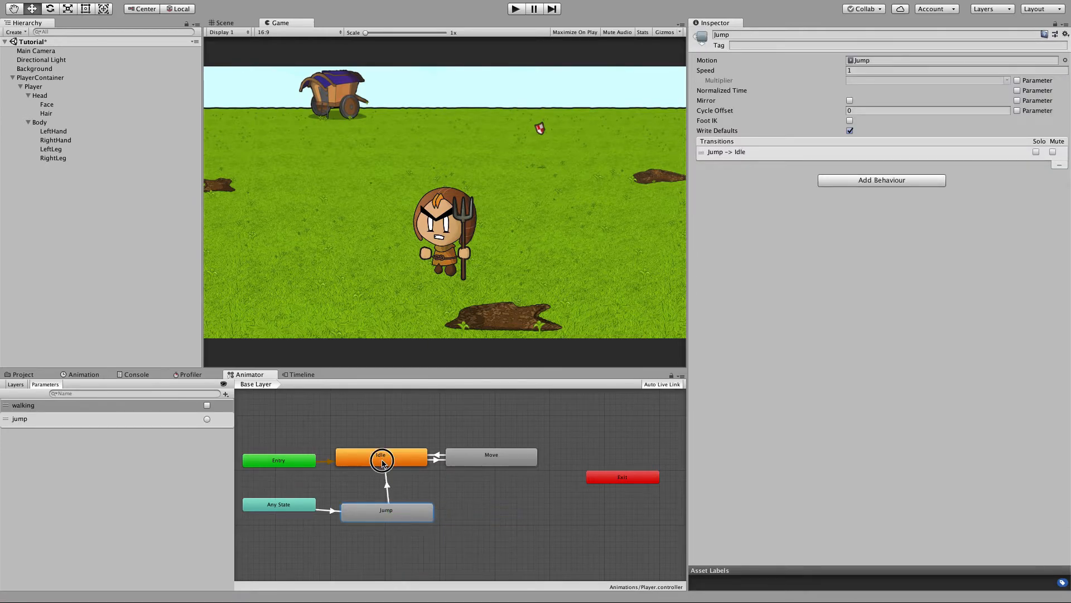
Make a transition from the Jump state to Move.
right_click(402, 513)
click(413, 514)
click(473, 466)
On the Jump to Idle transition, set the exit time to 0.7 and add a walking false condition.
click(387, 490)
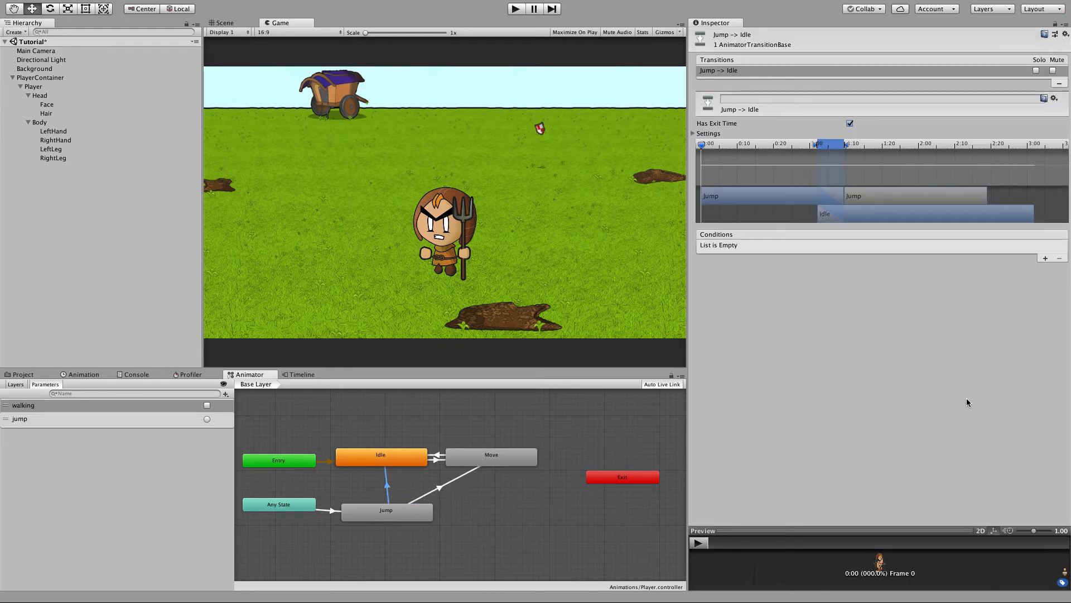
click(693, 134)
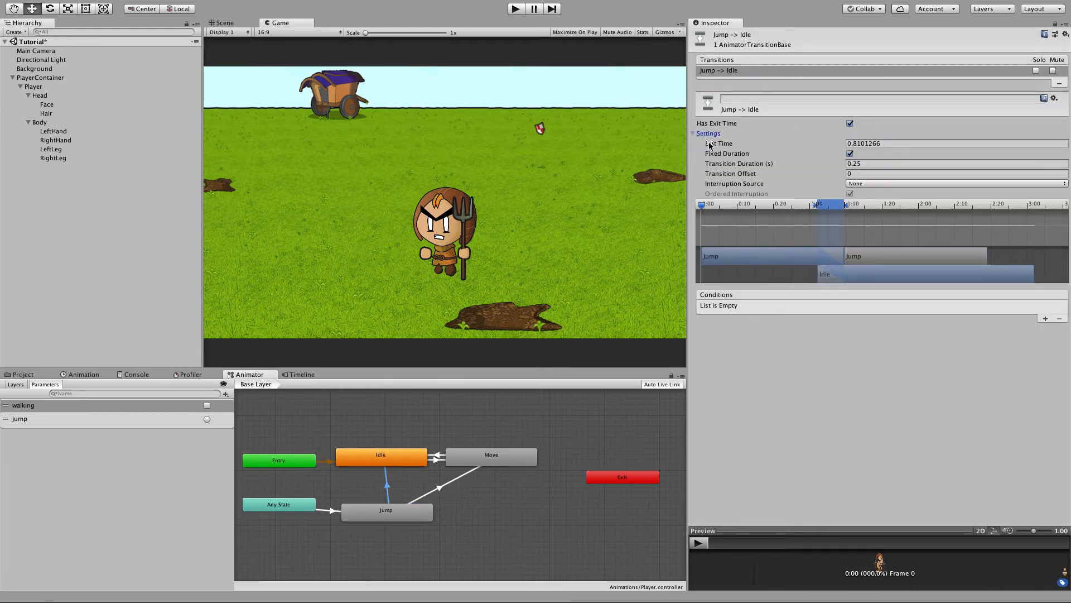
click(873, 143)
text(0.7)
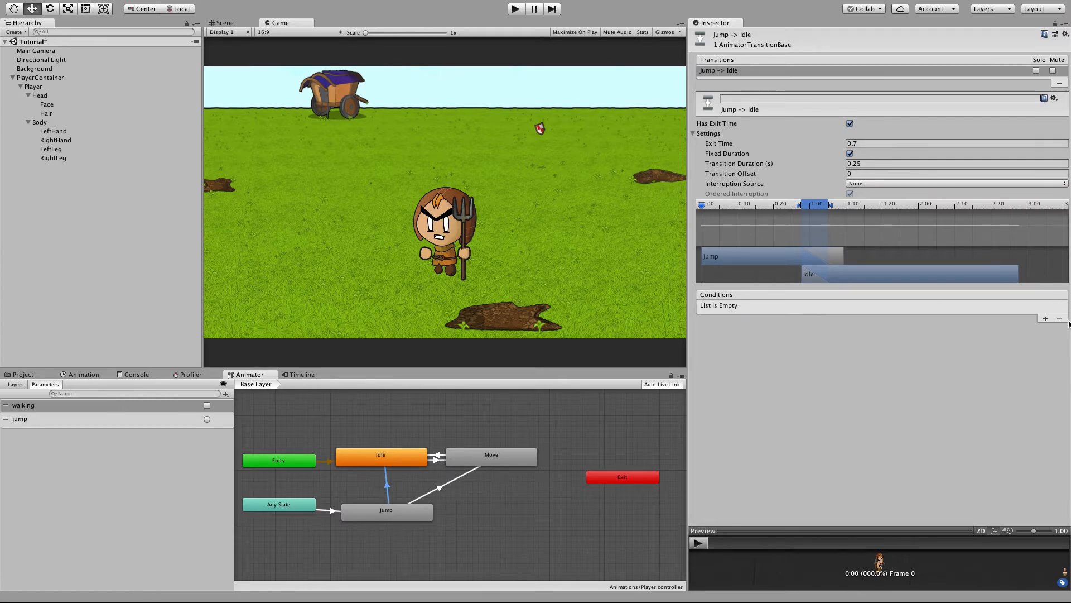
click(1045, 318)
click(923, 308)
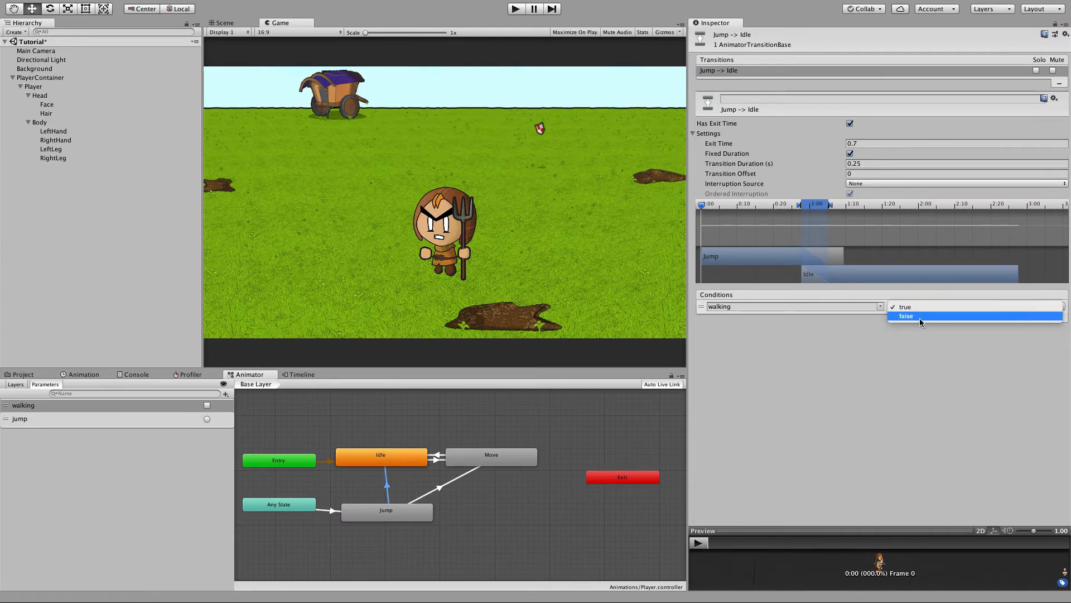
click(918, 317)
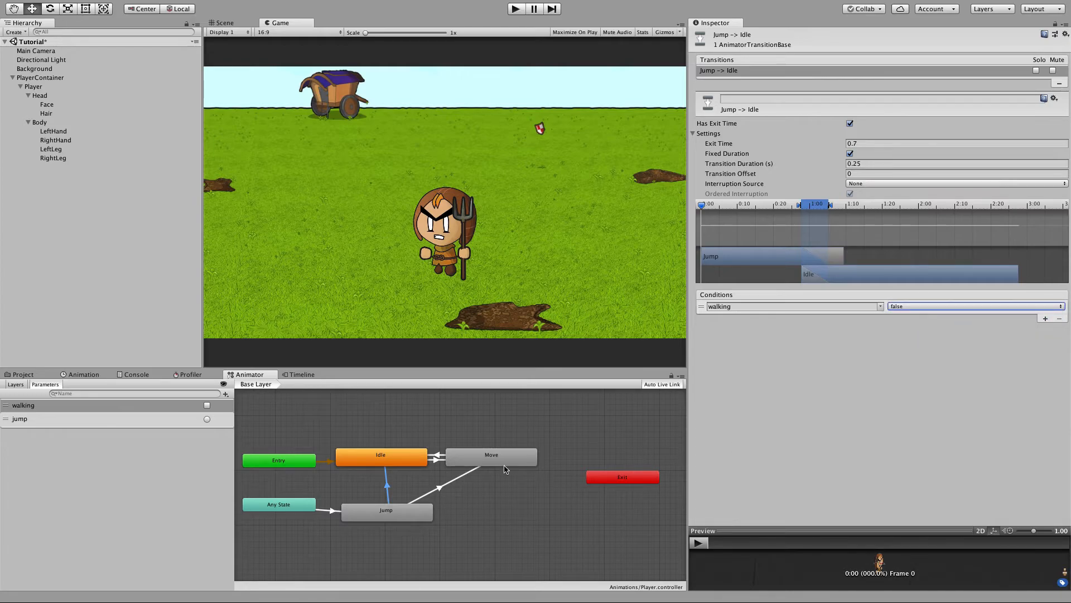
On the Jump to Move transition, set the exit time to 0.7 and add a walking true condition.
click(438, 490)
click(887, 143)
text(0.7)
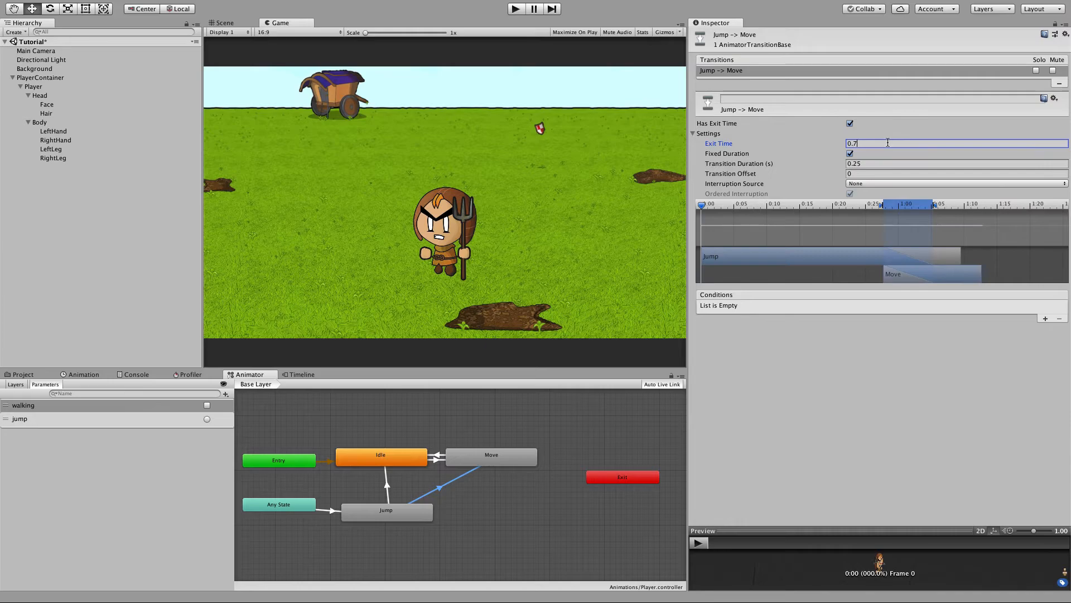
click(1044, 318)
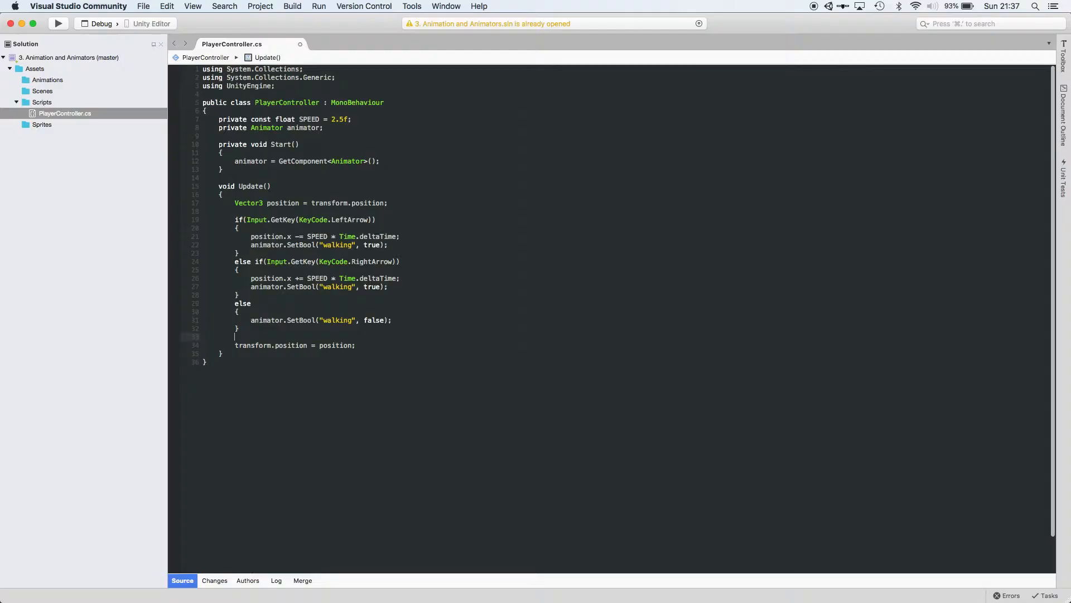
Add an if block checking Input.GetKeyDown(KeyCode.Space) after the walking logic in Update.
key(Return)
key(Return)
key(Up)
text(if()
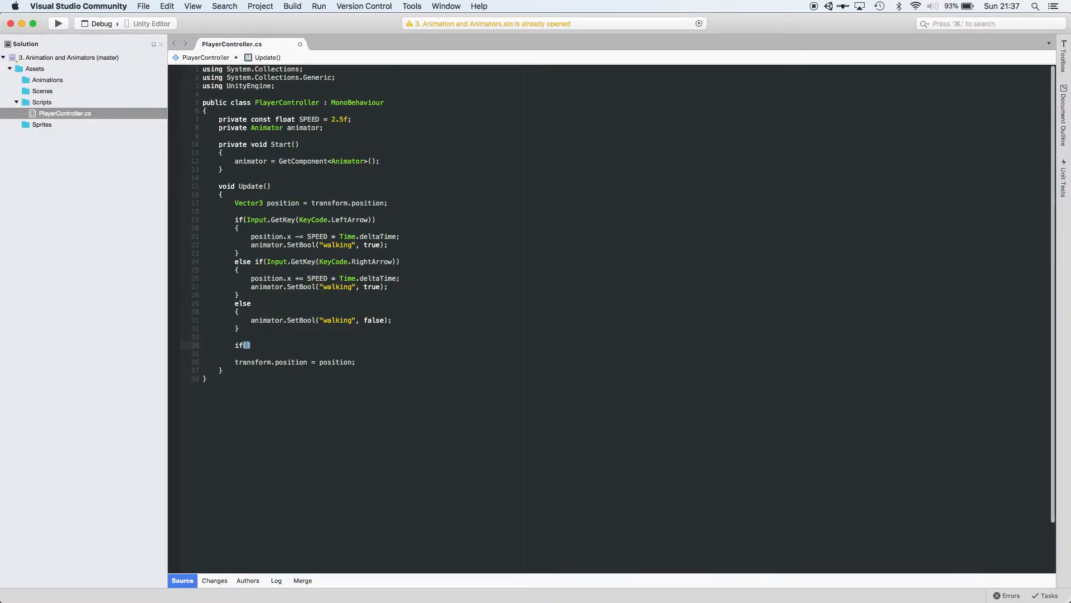
text(Input.getke)
key(Down)
key(Down)
key(Return)
text(()
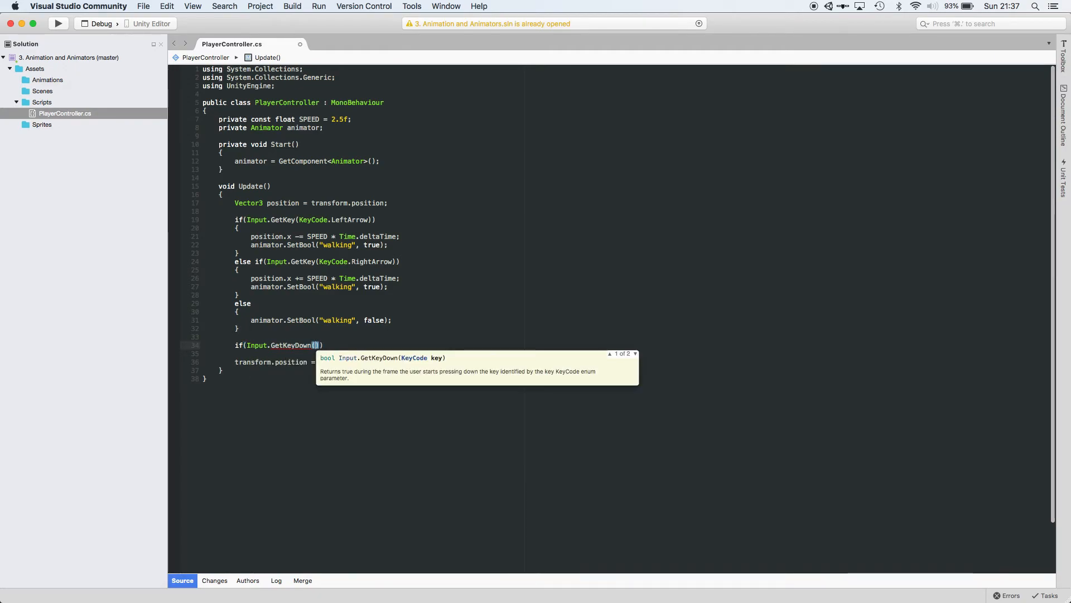
text(Keyco)
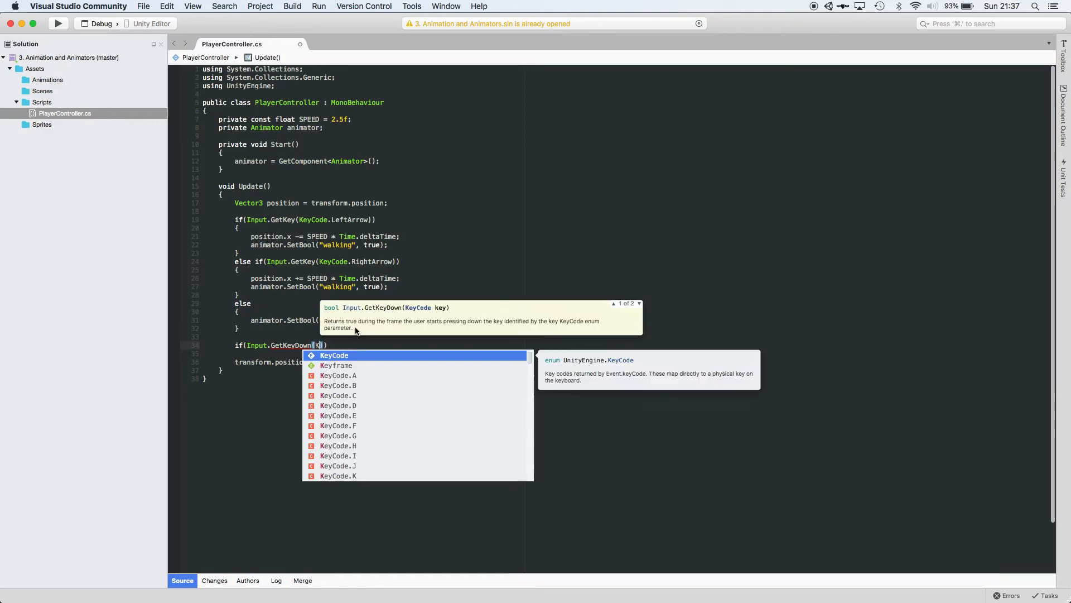
text(de.Space)))
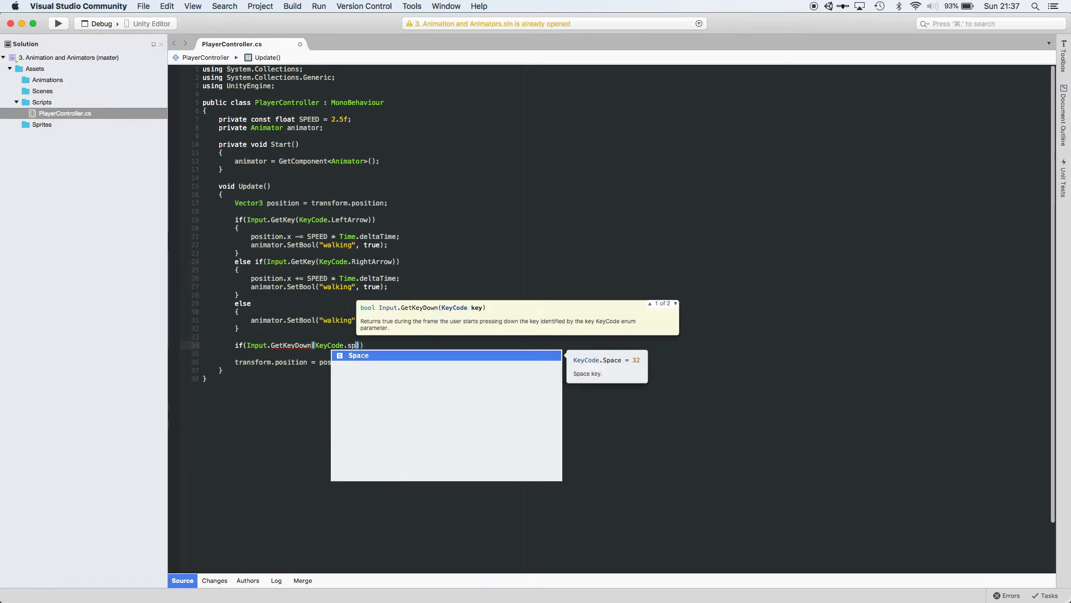
key(Return)
text({)
key(Return)
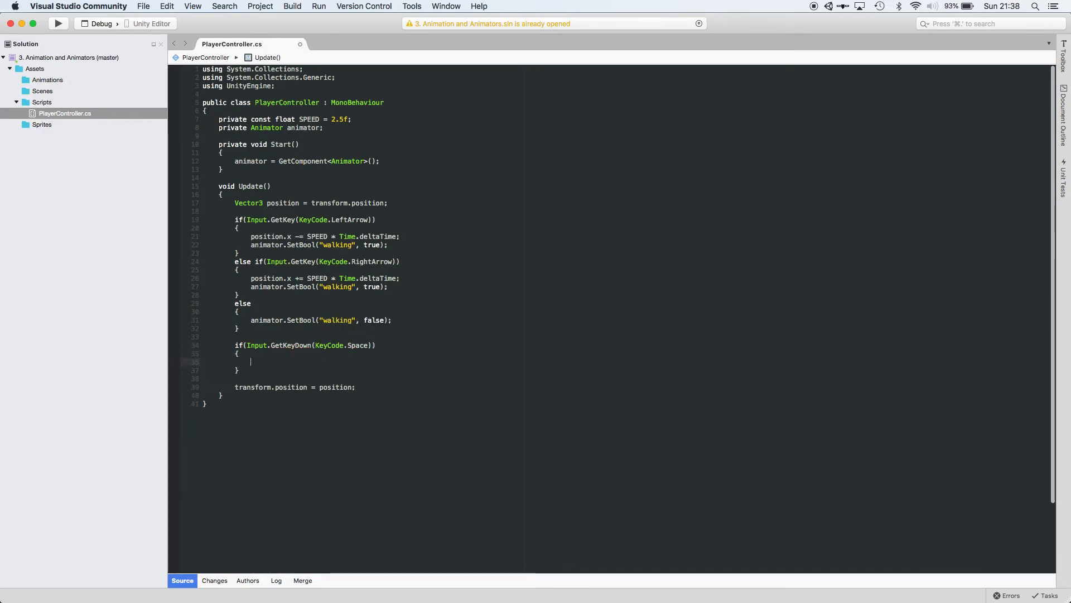
Call animator.SetTrigger("jump"); inside the Space key block.
text(animator.settr)
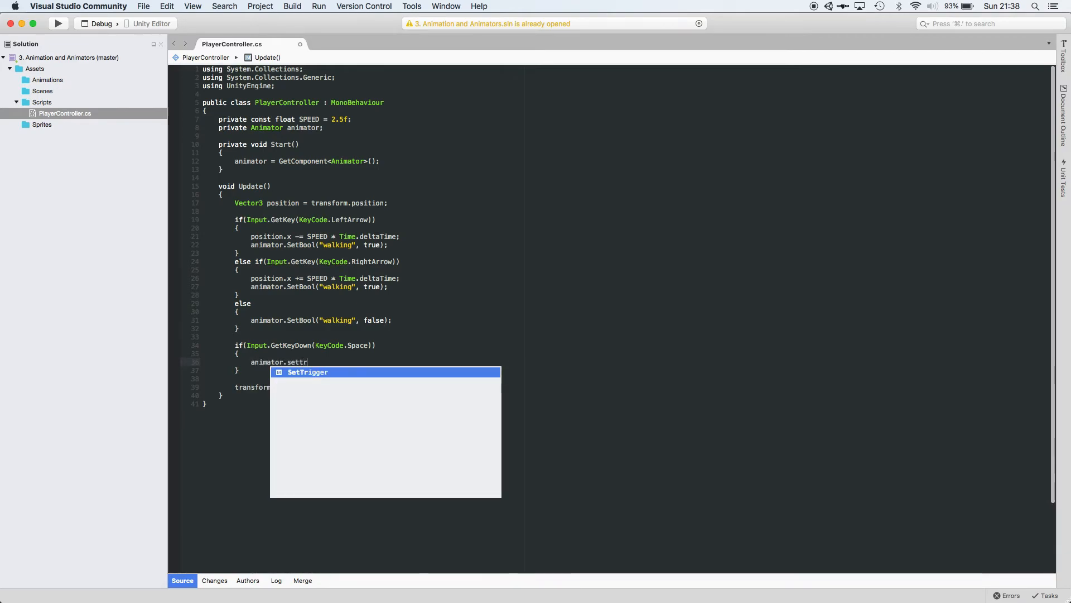
key(Return)
text((")
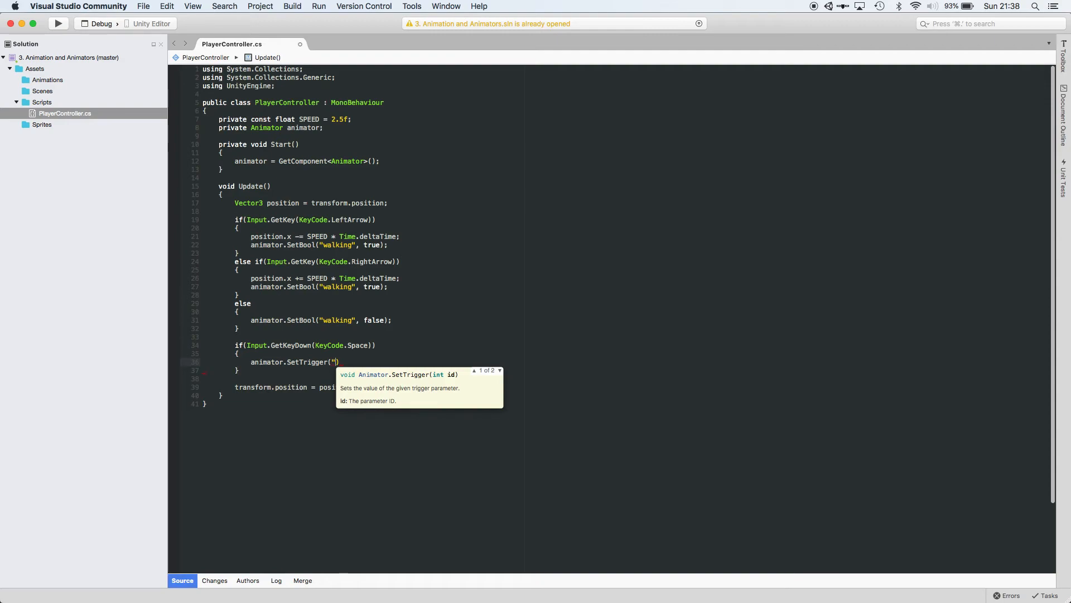
text(jump");)
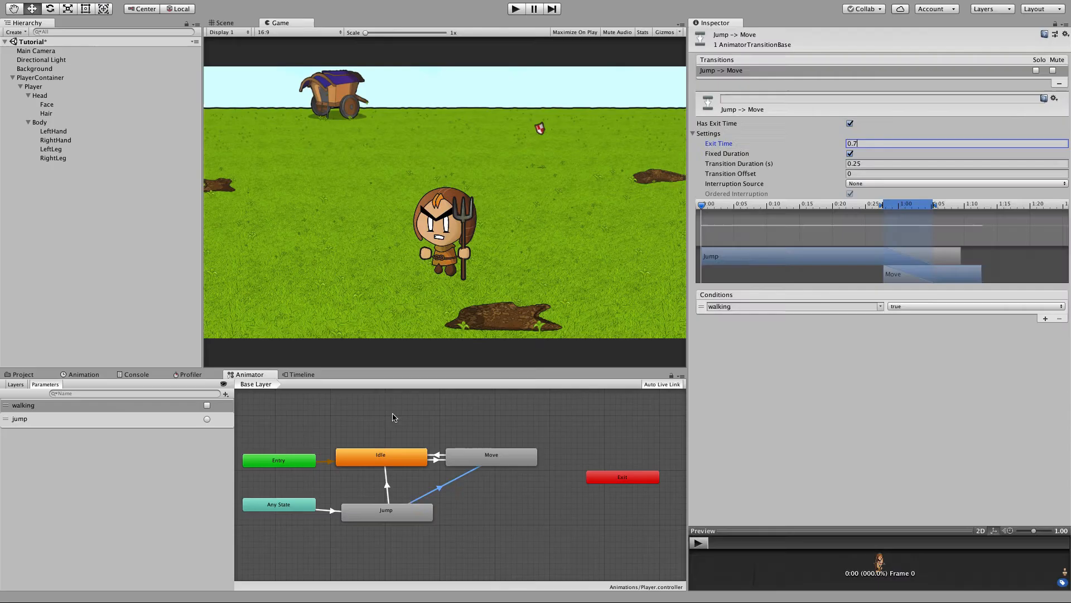
Enter Play mode and test jumping with Space while moving with the arrow keys.
click(394, 417)
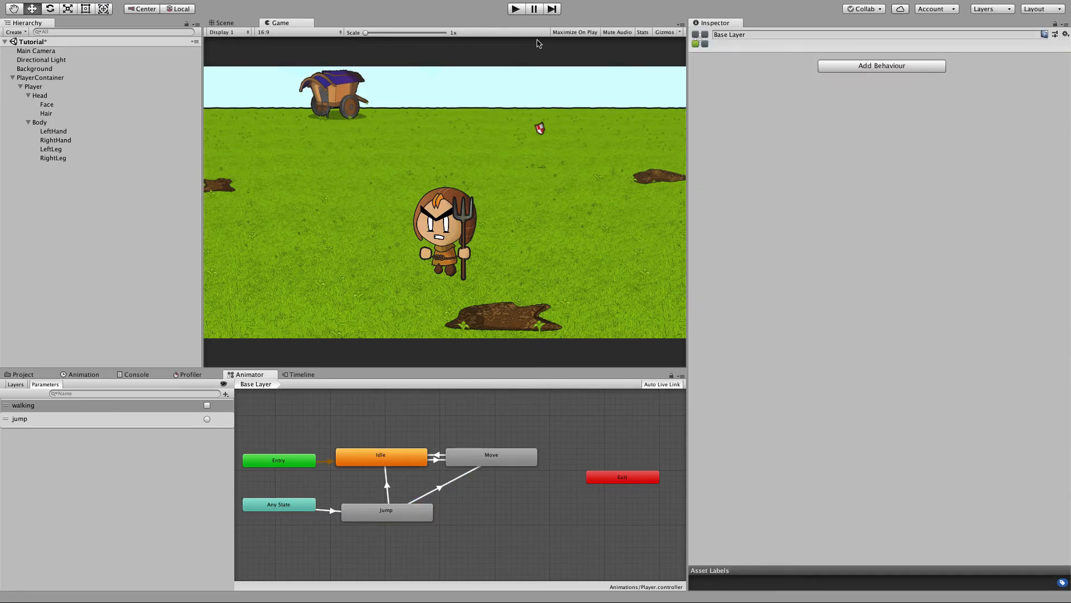
click(514, 10)
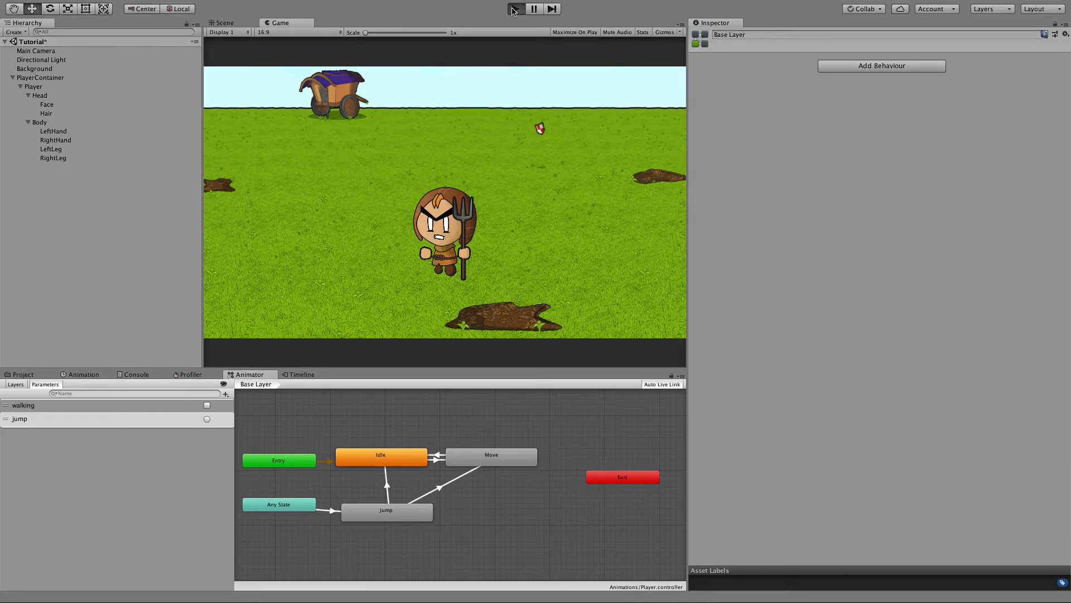
key(Left)
key(space)
key(Right)
key(space)
key(Left)
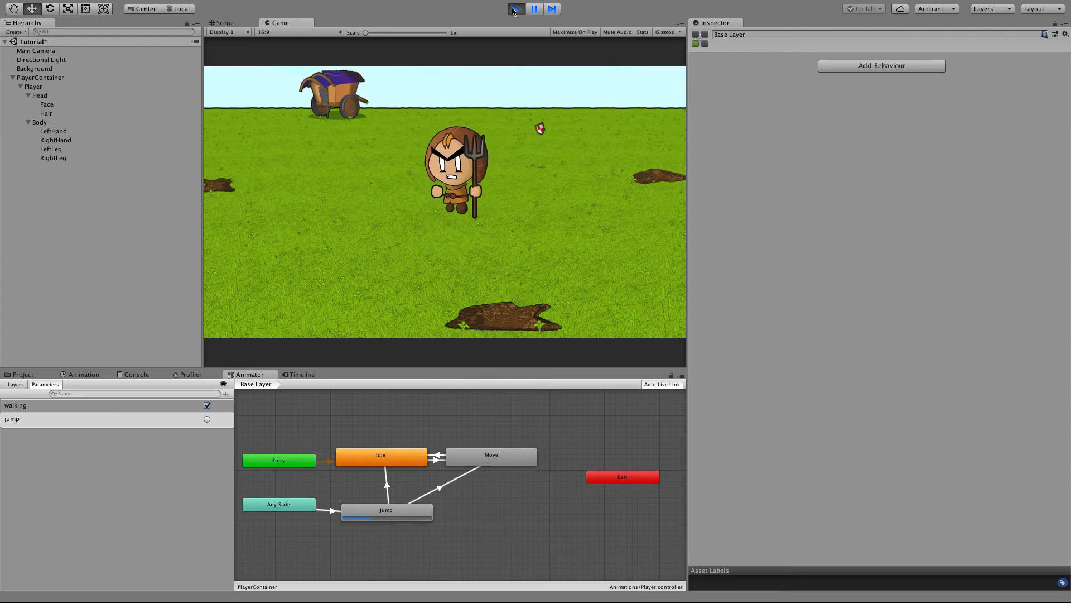
key(Right)
key(space)
key(space)
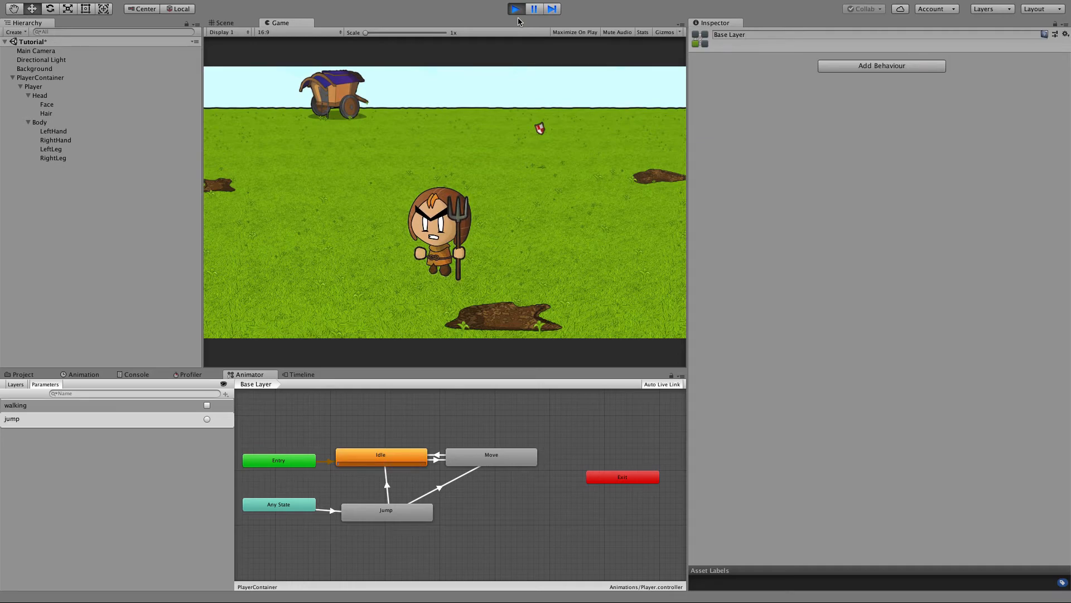
key(space)
key(space)
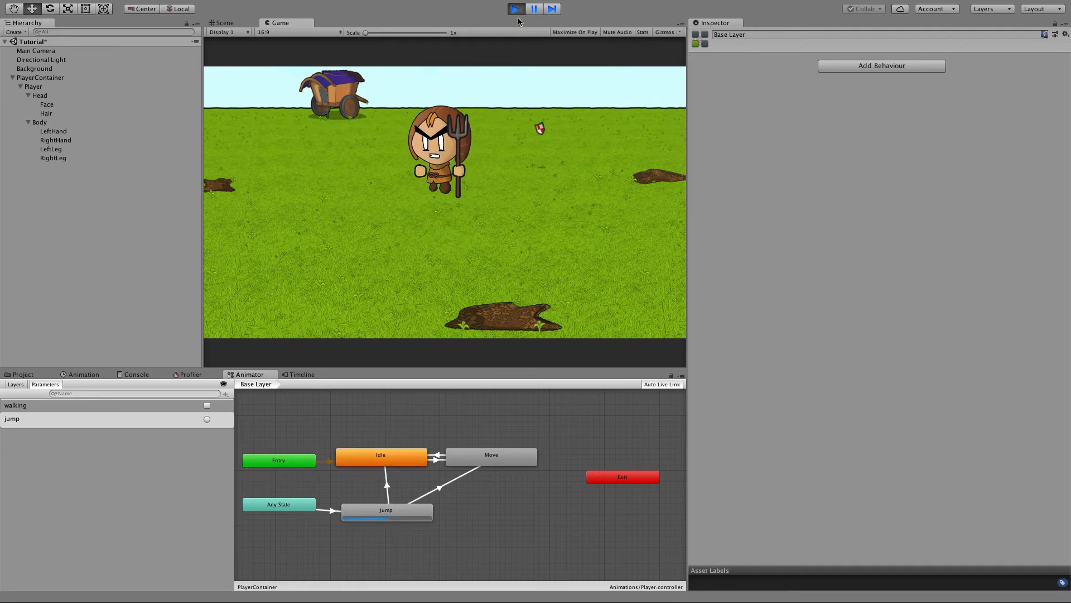
key(space)
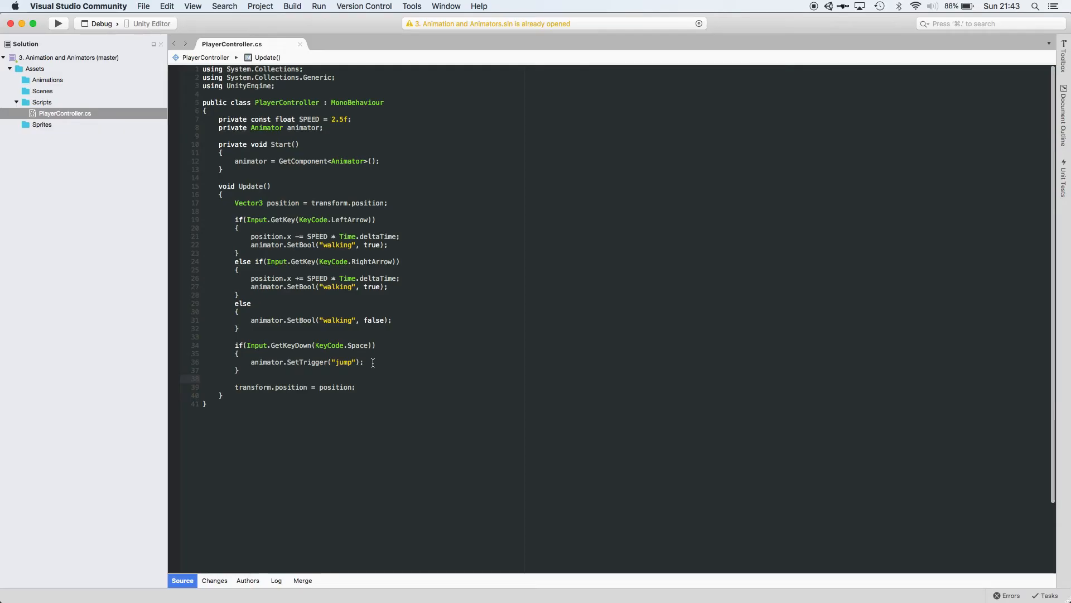
Replace the SetTrigger line with a pasted block that triggers jump only when the current or next state is Idle or Move.
double_click(370, 355)
key(BackSpace)
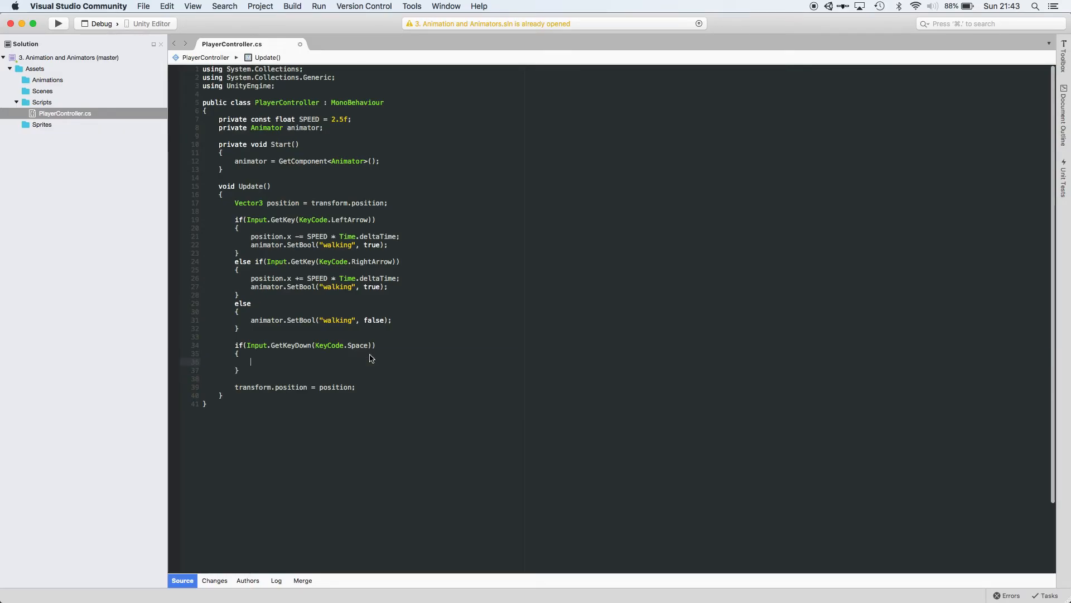
text(if (animator.GetCurrentAnimatorStateInfo(0).IsName("Idle") ||    animator.GetCurrentAnimatorStateInfo(0).IsName("Move") ||    animator.GetNextAnimatorStateInfo(0).IsName("Idle") ||    animator.GetCurrentAnimatorStateInfo(0).IsName("Move")) {     animator.SetTrigger("jump"); })
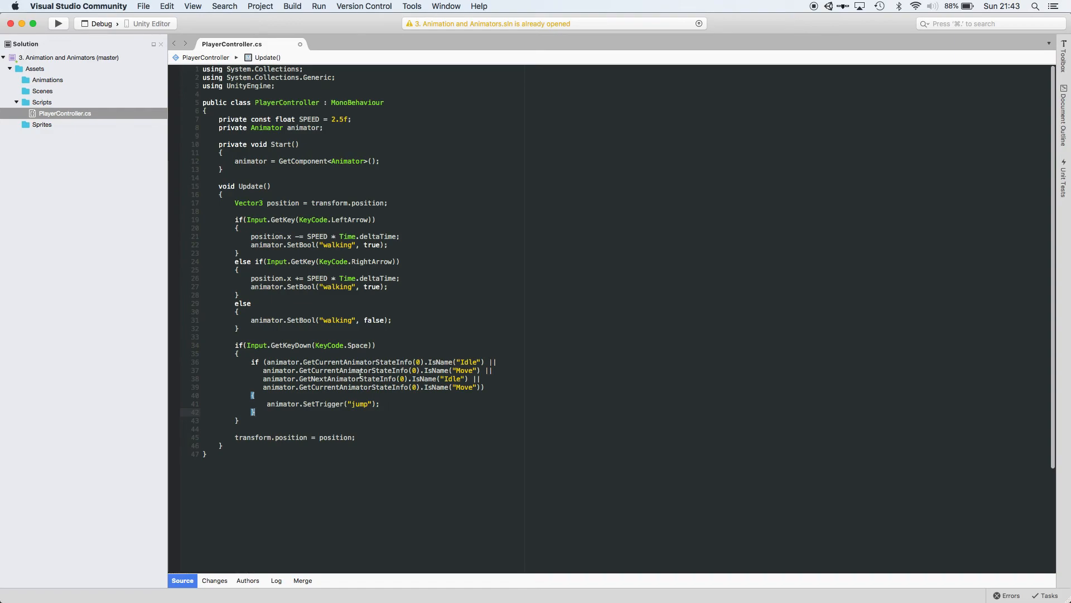
click(463, 370)
click(451, 378)
click(463, 388)
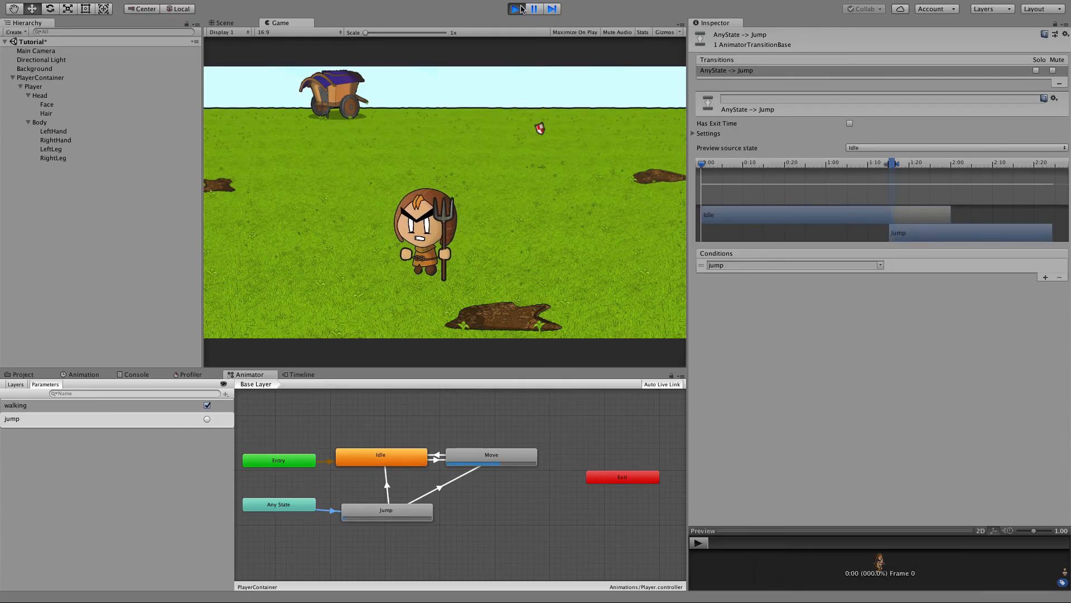
Test the jump again in Play mode with Space and the arrow keys.
key(space)
key(space)
key(space)
key(Left)
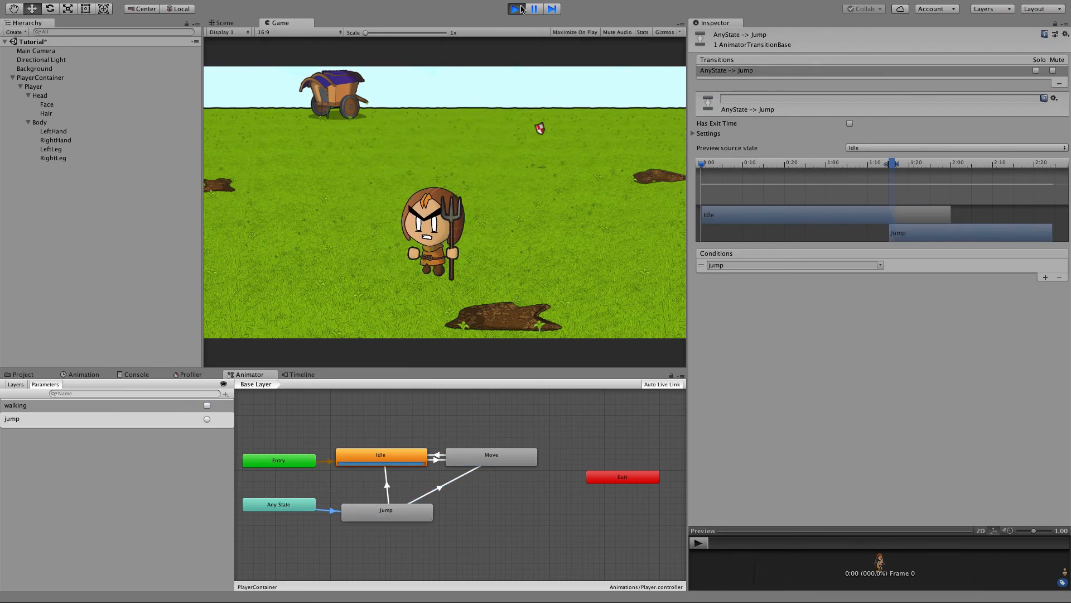